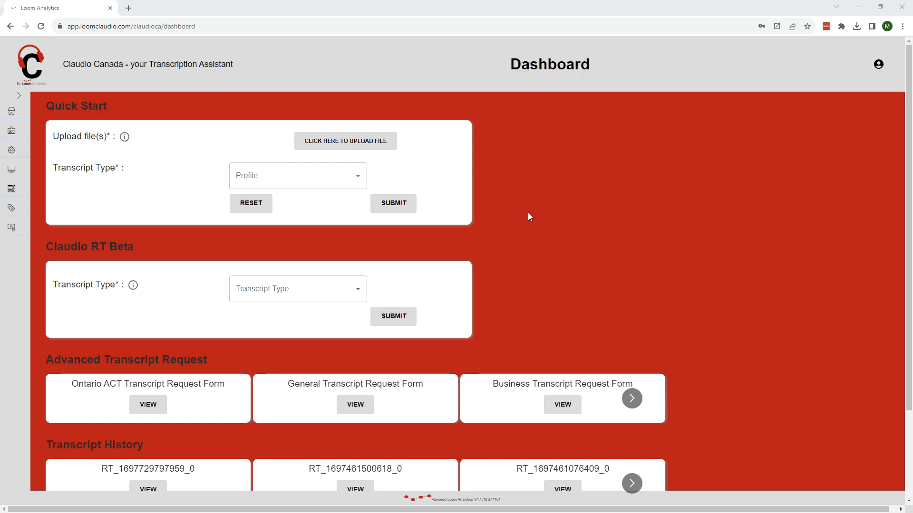
# - Review the transcript type options offered under Quick Start and Claudio RT Beta without choosing one
pyautogui.click(348, 185)
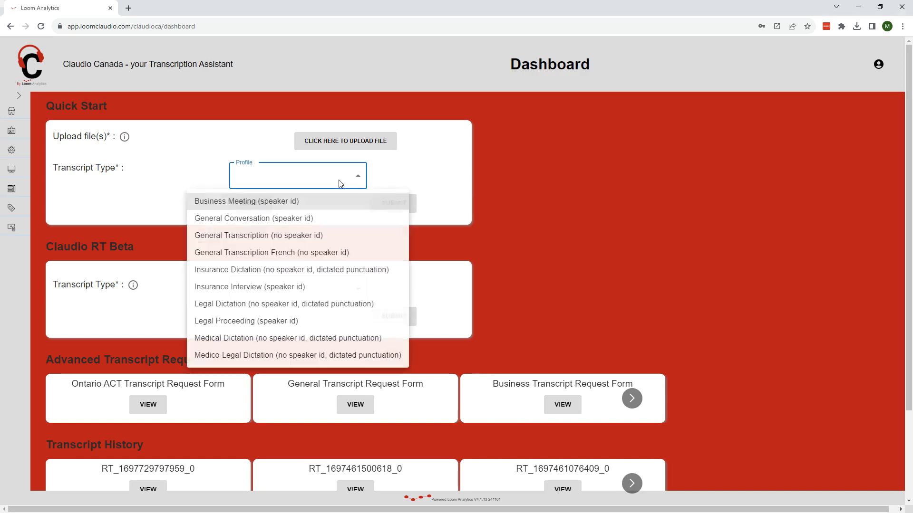
pyautogui.click(445, 156)
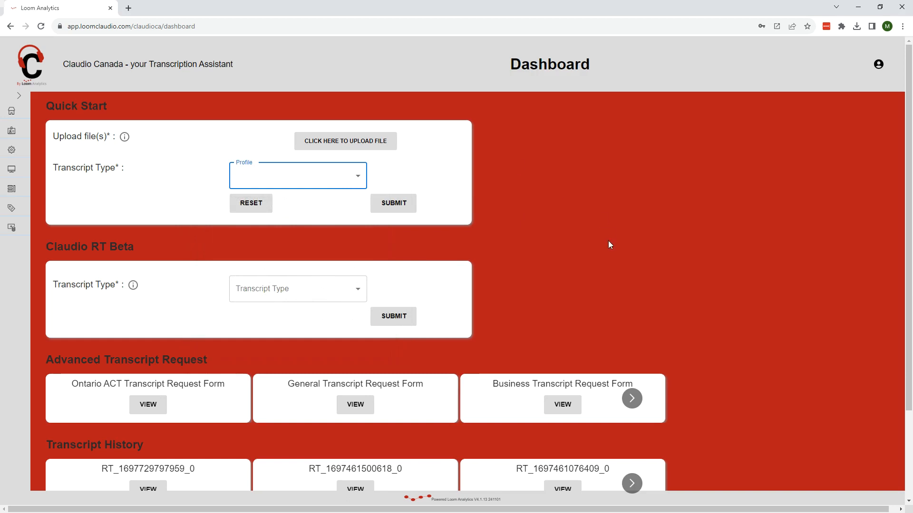
pyautogui.click(344, 291)
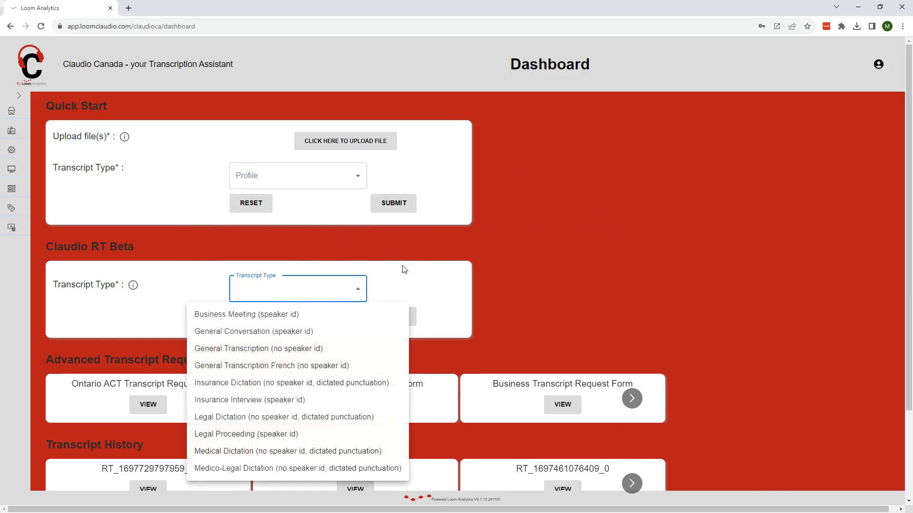
pyautogui.click(566, 260)
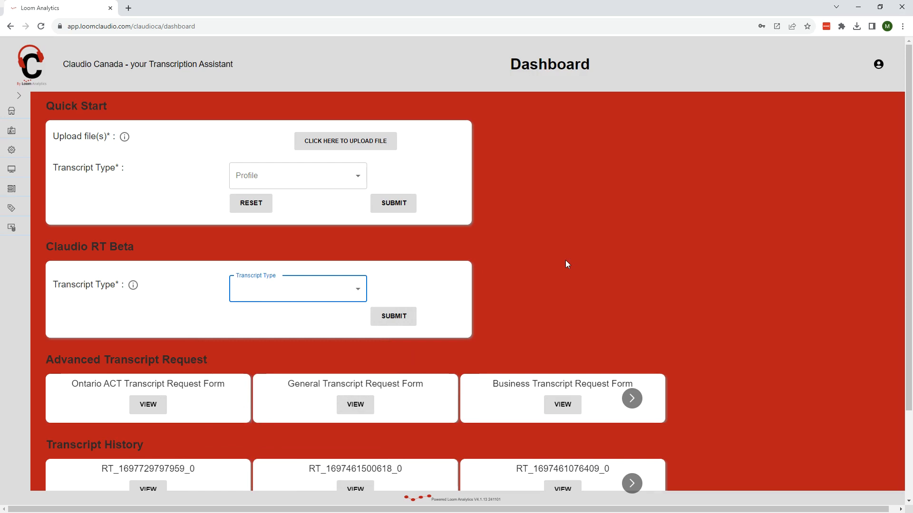
pyautogui.click(566, 264)
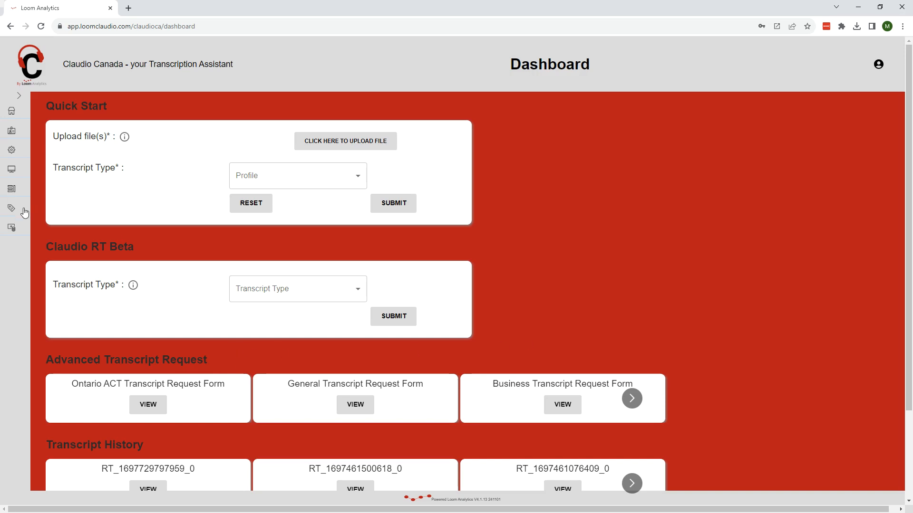
# - Open the Ontario ACT Transcript Request Form and name the job "Ontario ACT Test Transcript"
pyautogui.scroll(-1, 25, 212)
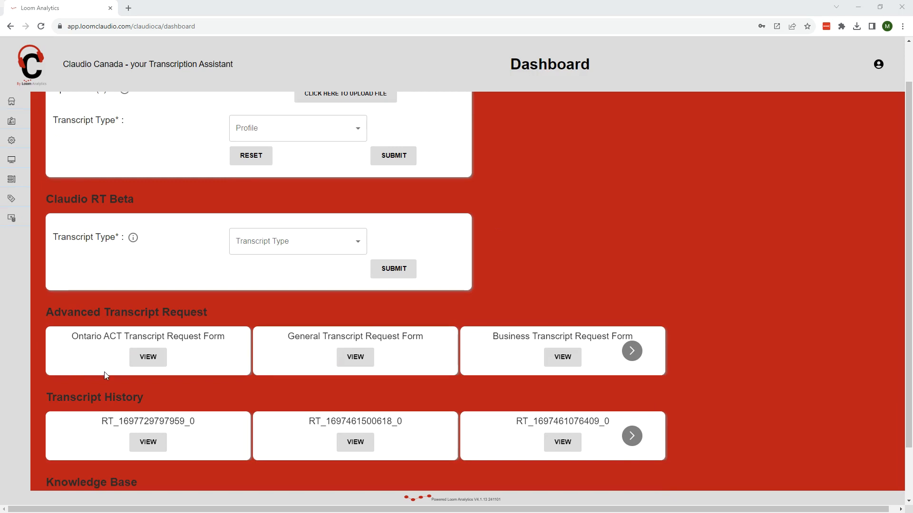
pyautogui.click(142, 361)
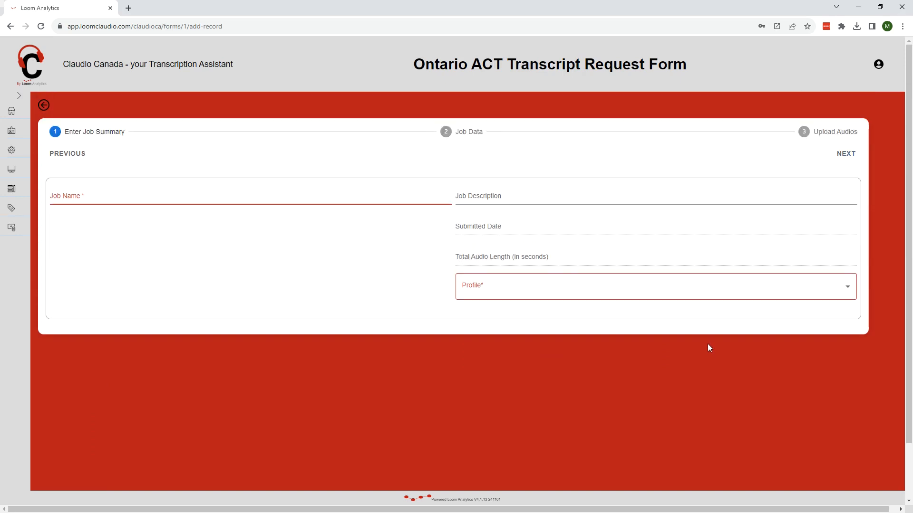
pyautogui.click(115, 197)
pyautogui.write('Onta')
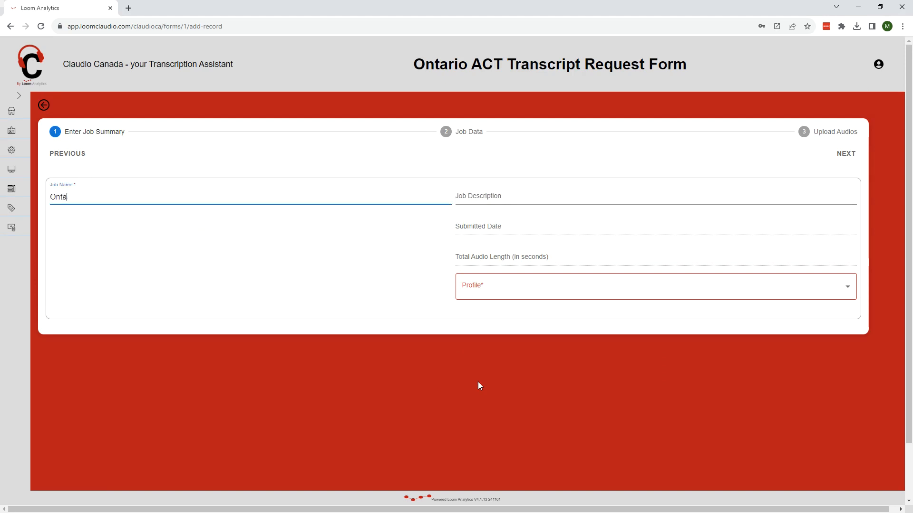
pyautogui.write('rio ACT Test Transcript')
# - Describe the job as "ACT Transcript", set its profile to Ontario ACT (Criminal) and continue to the job data
pyautogui.click(500, 197)
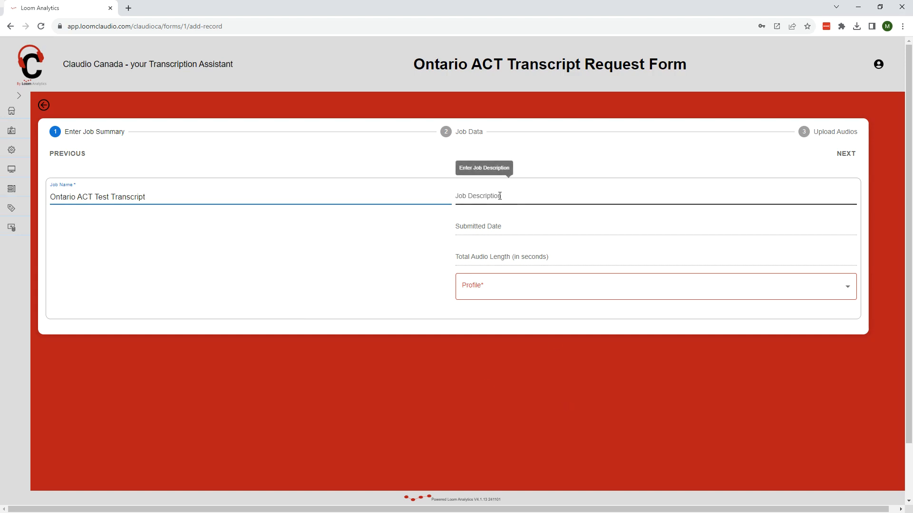
pyautogui.write('A')
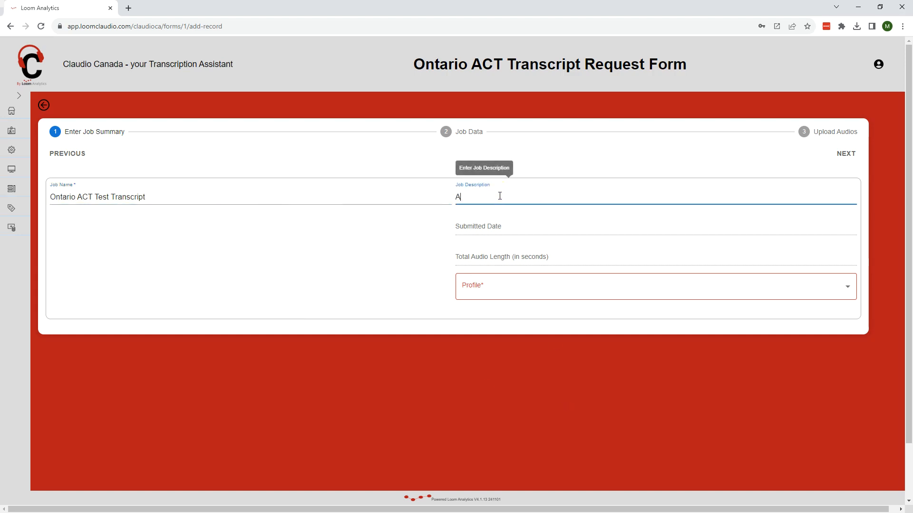
pyautogui.write('CT Transcript')
pyautogui.click(522, 298)
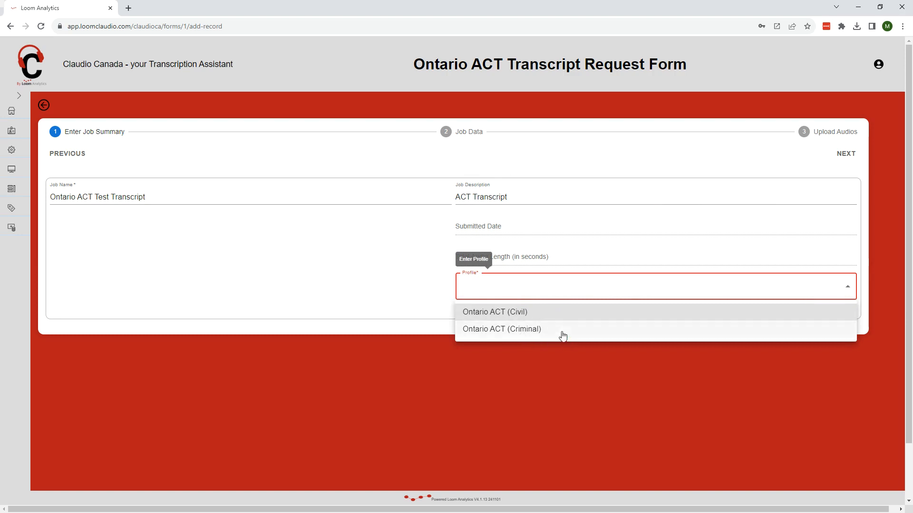
pyautogui.click(525, 333)
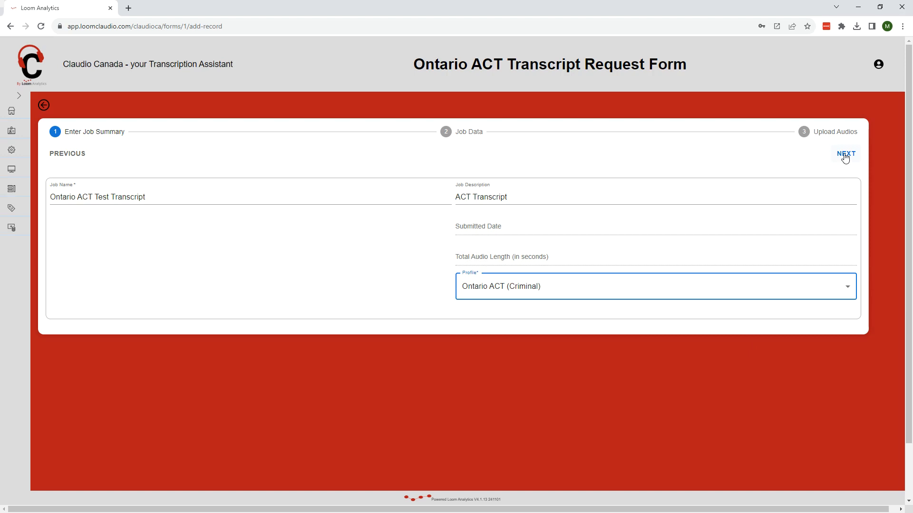
pyautogui.click(845, 154)
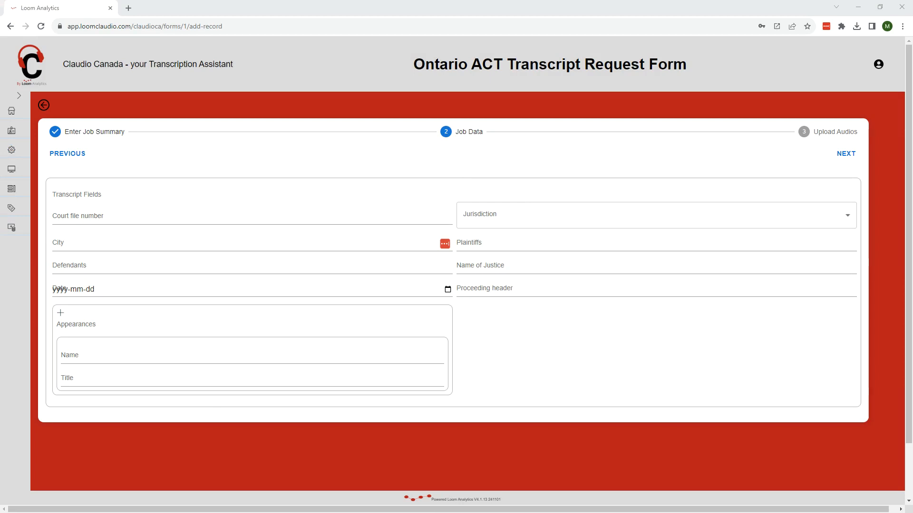
# - Enter the court file number, set the jurisdiction to Ontario Court of Justice and the city to THUNDER BAY
pyautogui.click(297, 216)
pyautogui.write('123456-01')
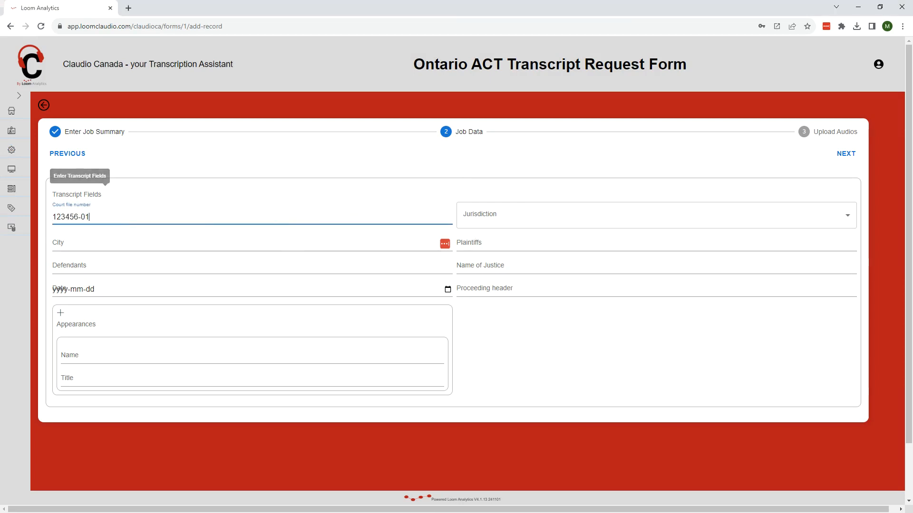
pyautogui.click(760, 225)
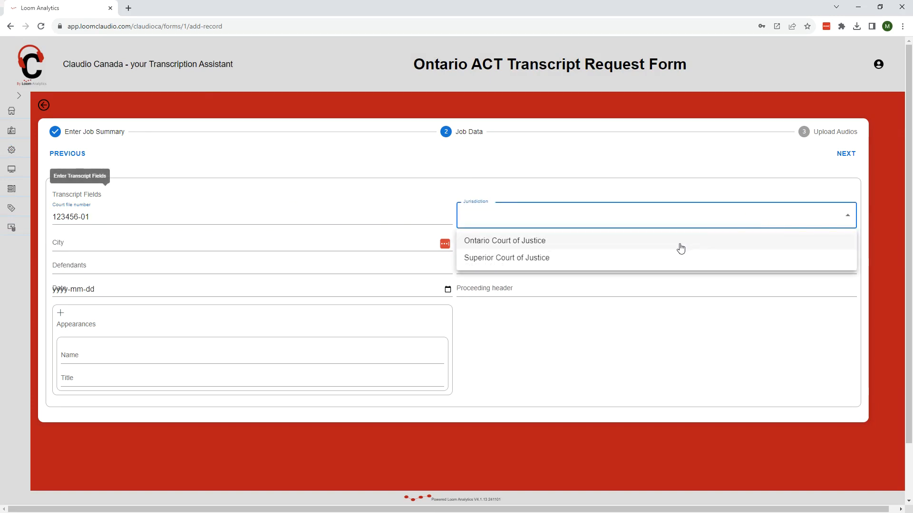
pyautogui.click(561, 245)
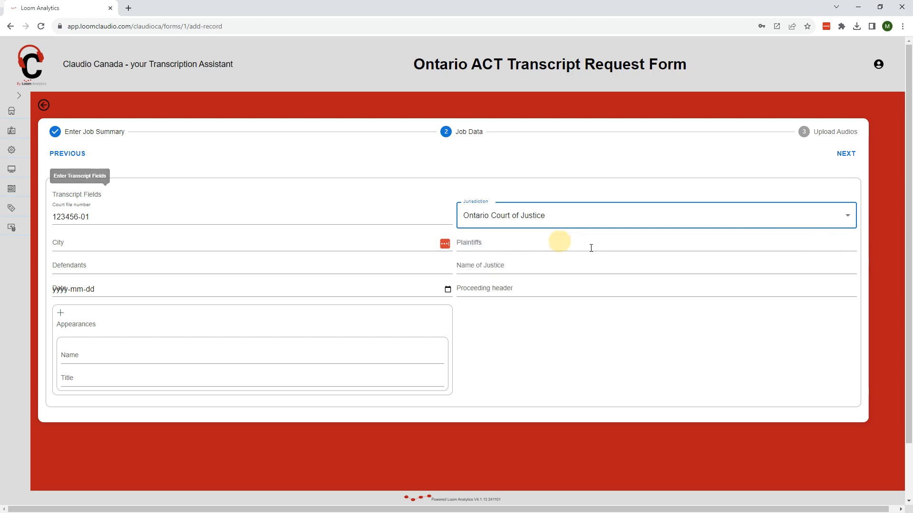
pyautogui.click(167, 245)
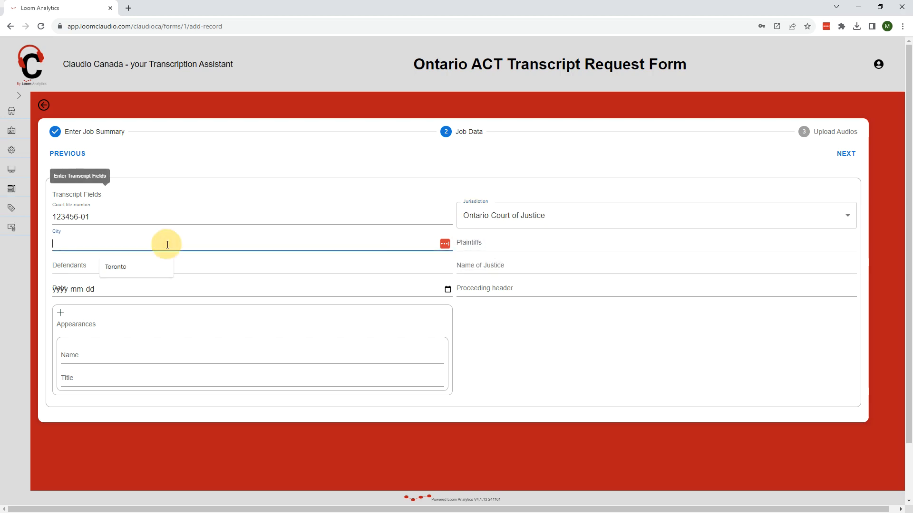
pyautogui.write('THUNDER BAY')
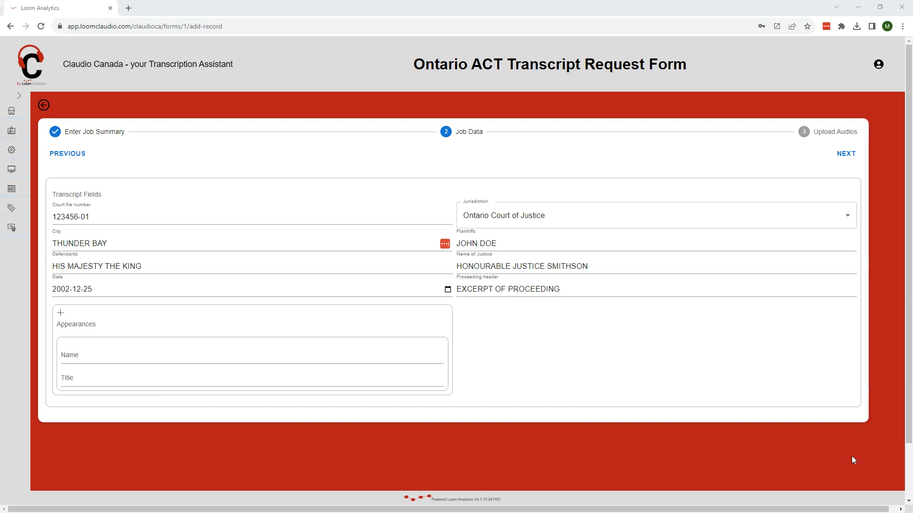
# - Fill in the first appearance with the counsel's name and the title "Counsel for the Accused"
pyautogui.click(120, 352)
pyautogui.write('R. Smith')
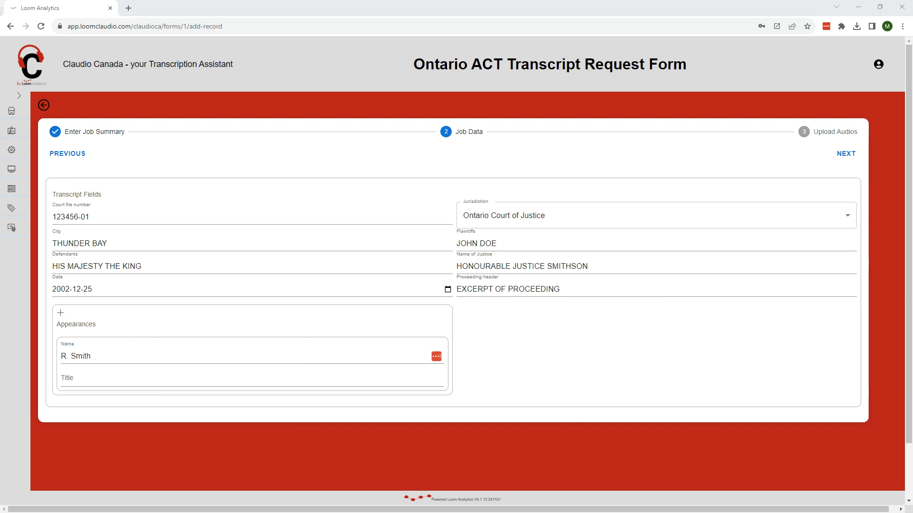
pyautogui.click(93, 379)
pyautogui.write('Counsel for the Accused')
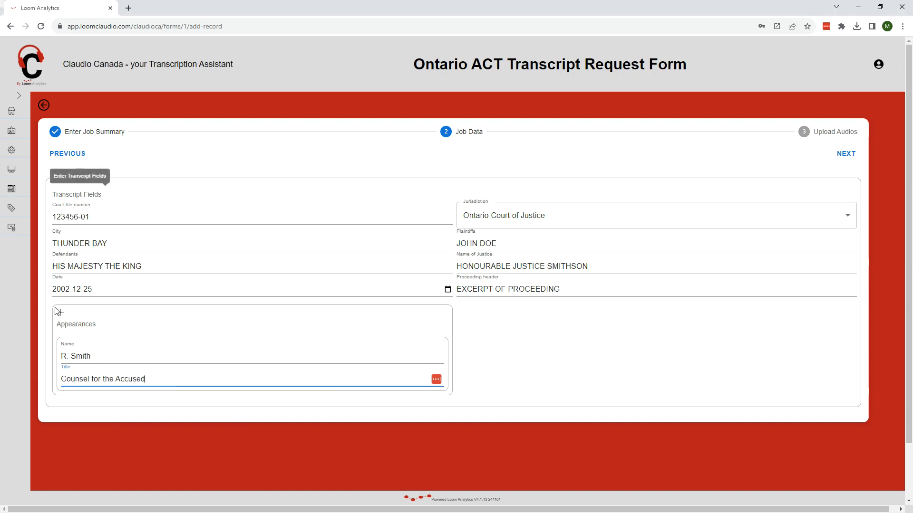
# - Add a second appearance with the counsel's name and the title "Counsel for the Crown", and continue to the audio upload stage
pyautogui.click(59, 313)
pyautogui.scroll(-2, 620, 418)
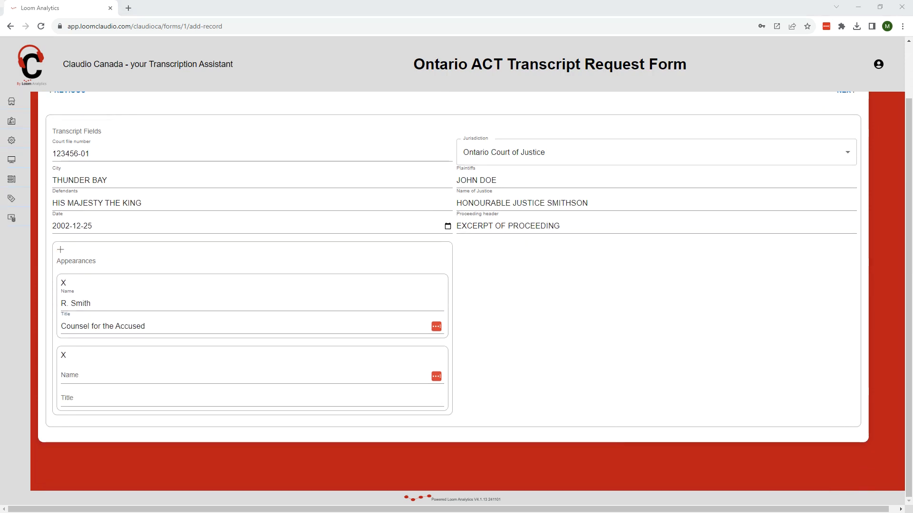
pyautogui.click(194, 375)
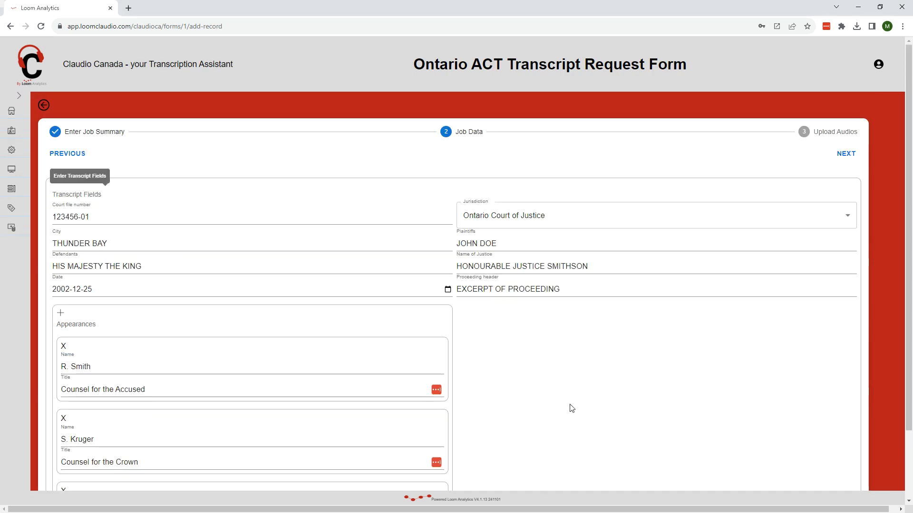
pyautogui.click(840, 155)
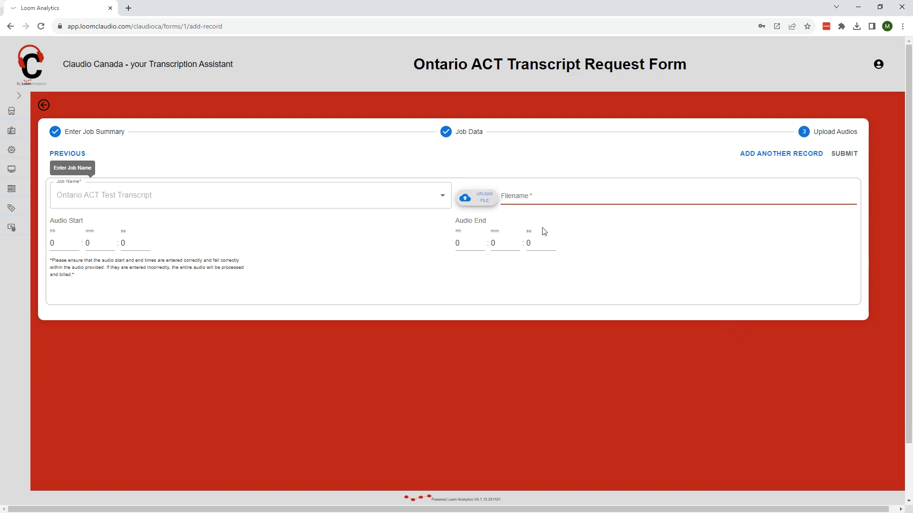
# - Upload the file ACT audio.dcr as the job's audio
pyautogui.click(490, 196)
pyautogui.moveTo(620, 421); pyautogui.dragTo(459, 256)
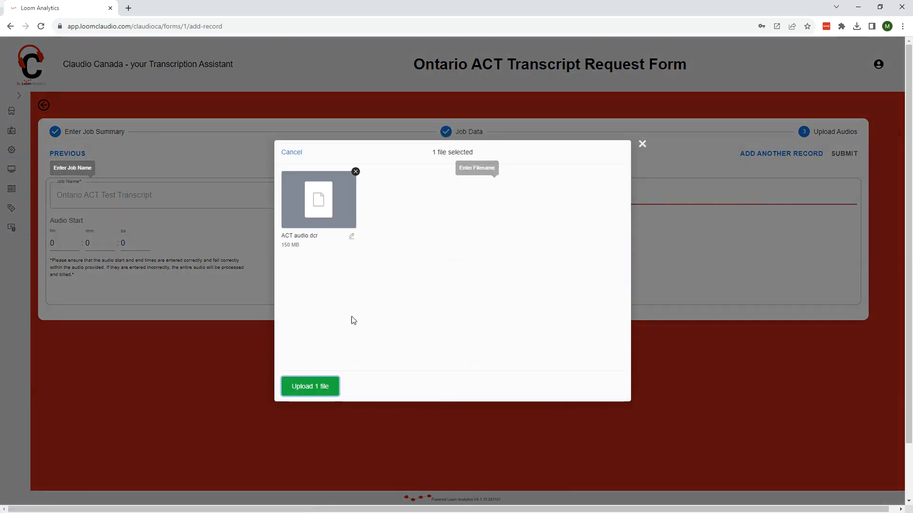
pyautogui.click(323, 394)
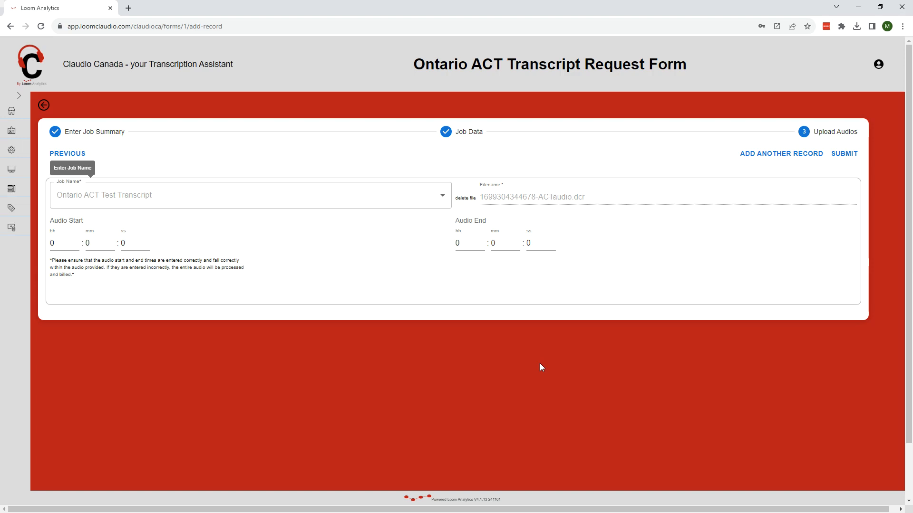
# - Set the audio start to 39 minutes, enter the audio end minutes and submit the transcript job
pyautogui.click(91, 243)
pyautogui.write('39')
pyautogui.click(500, 242)
pyautogui.write('5')
pyautogui.click(846, 154)
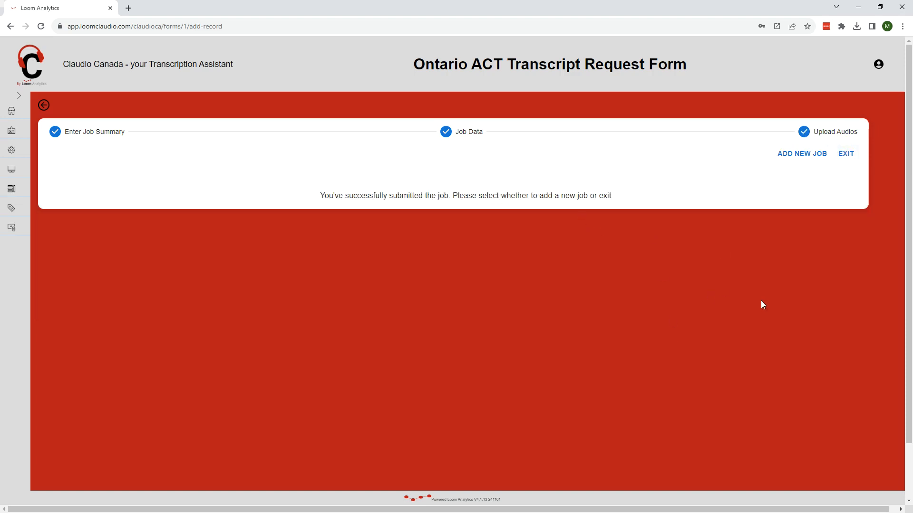
# - Exit the request form and download Ontario ACT Test Transcript.docm from the completion e-mail in Gmail
pyautogui.click(846, 153)
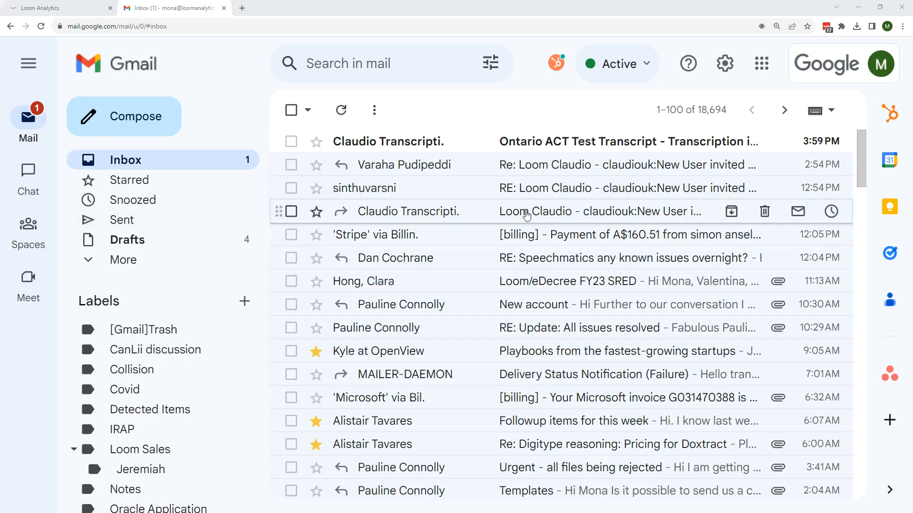
pyautogui.click(547, 141)
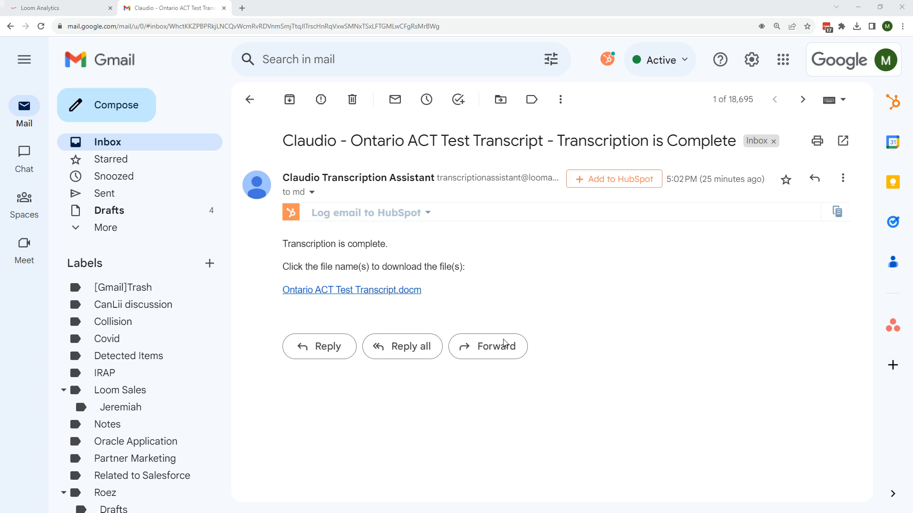
pyautogui.click(352, 290)
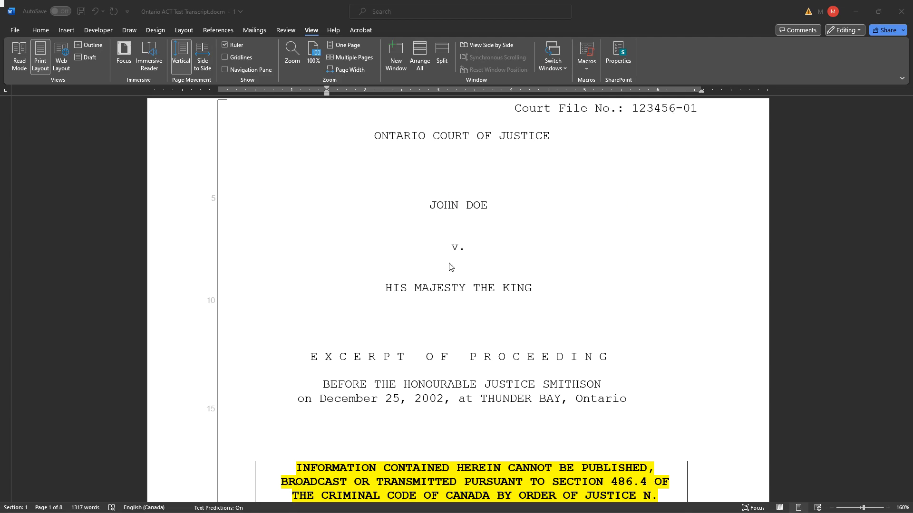
# - Review the downloaded transcript from the cover page through the table of contents and shortcut list to the start of the transcribed audio text
pyautogui.scroll(-3, 649, 388)
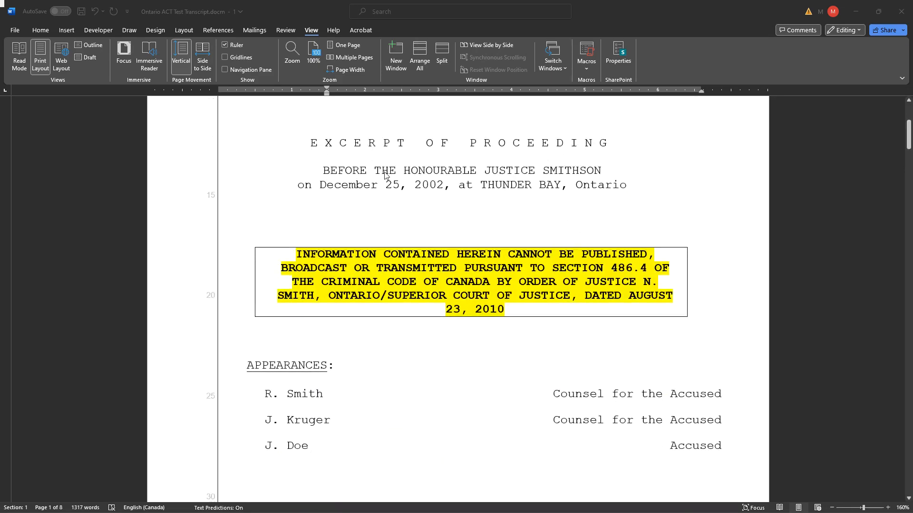
pyautogui.scroll(-2, 603, 383)
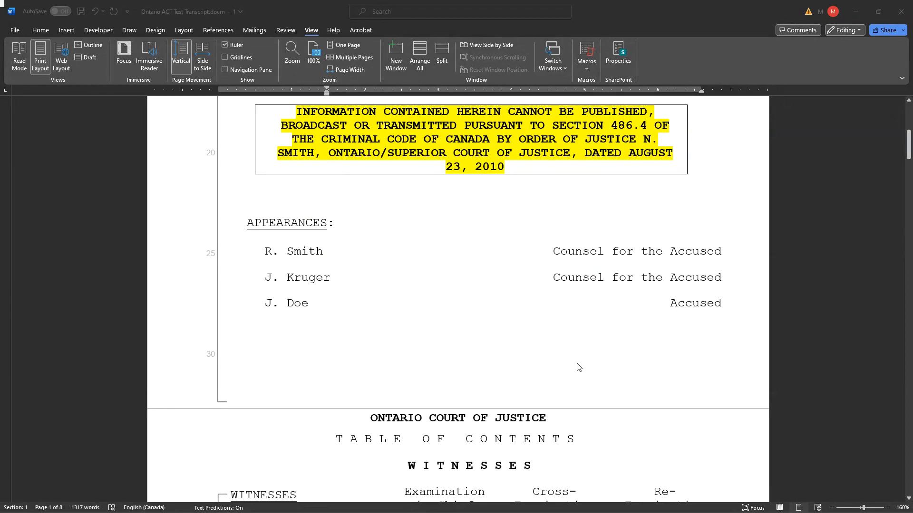
pyautogui.scroll(-5, 578, 367)
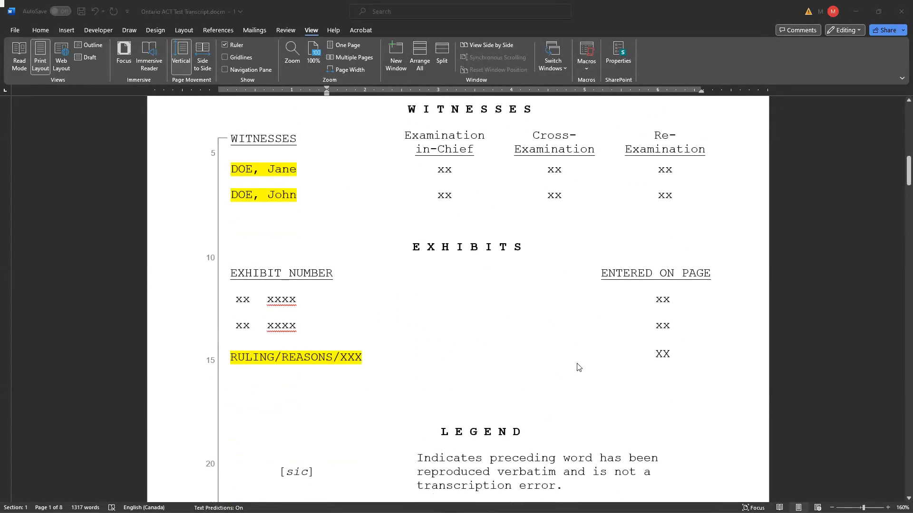
pyautogui.scroll(-7, 578, 367)
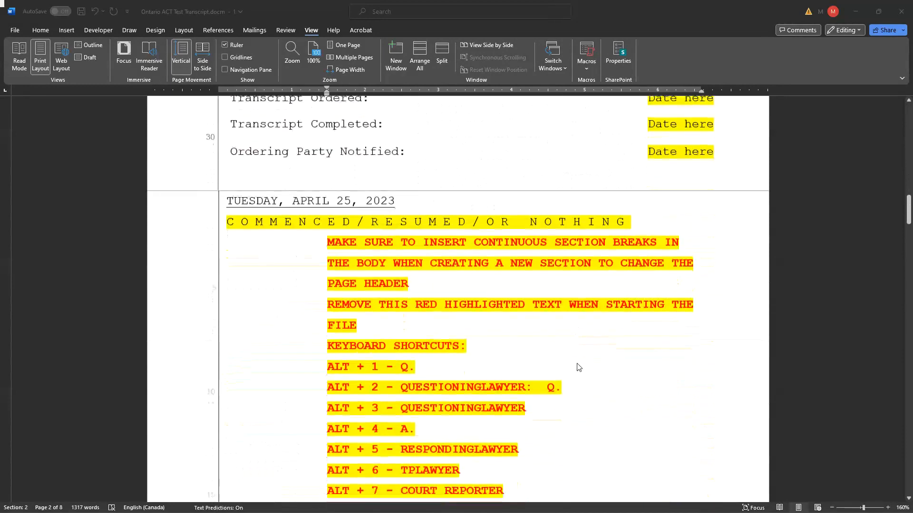
pyautogui.scroll(-2, 614, 386)
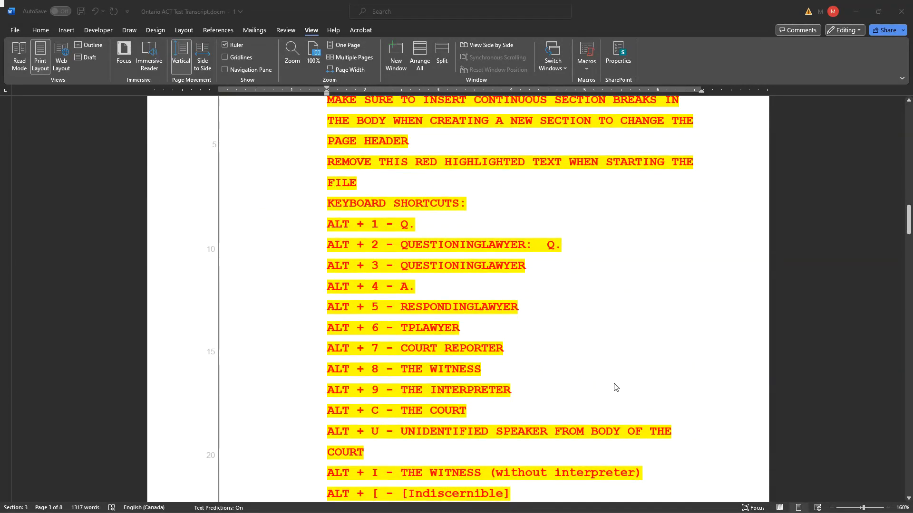
pyautogui.scroll(-3, 614, 385)
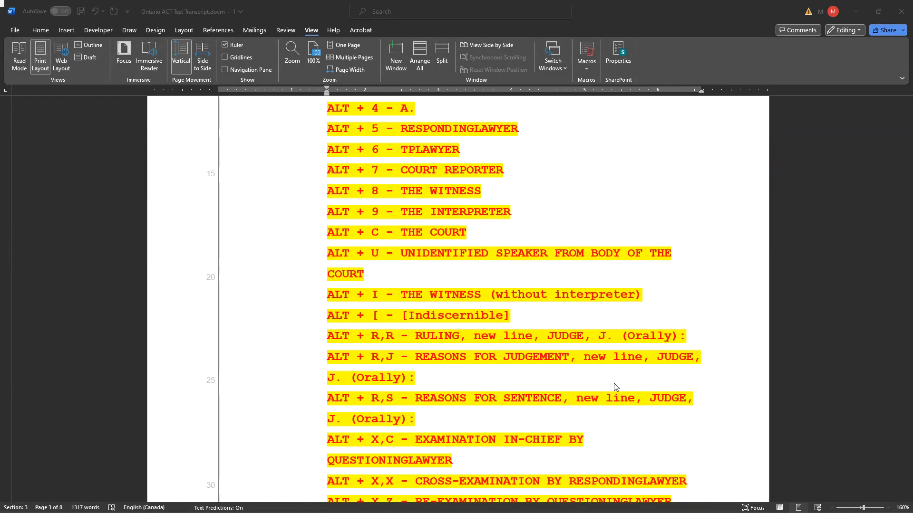
pyautogui.scroll(-1, 614, 387)
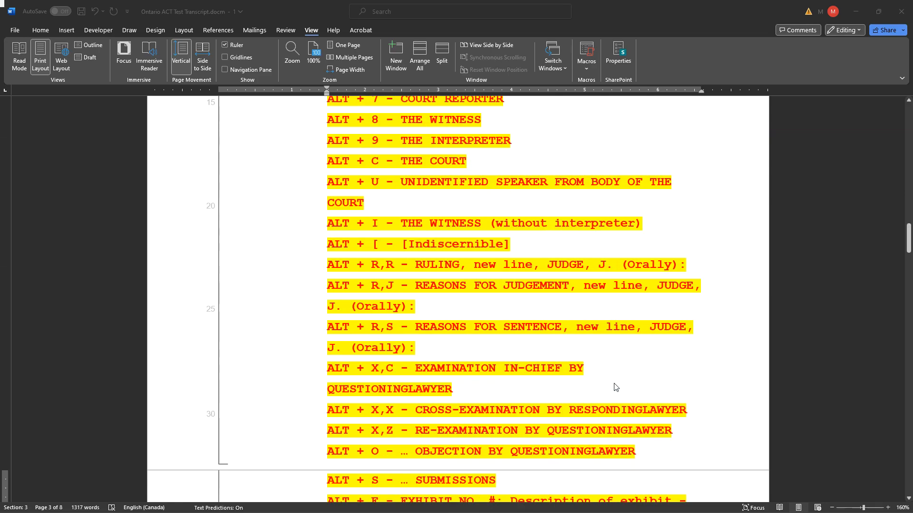
pyautogui.scroll(-3, 615, 387)
pyautogui.scroll(-2, 615, 387)
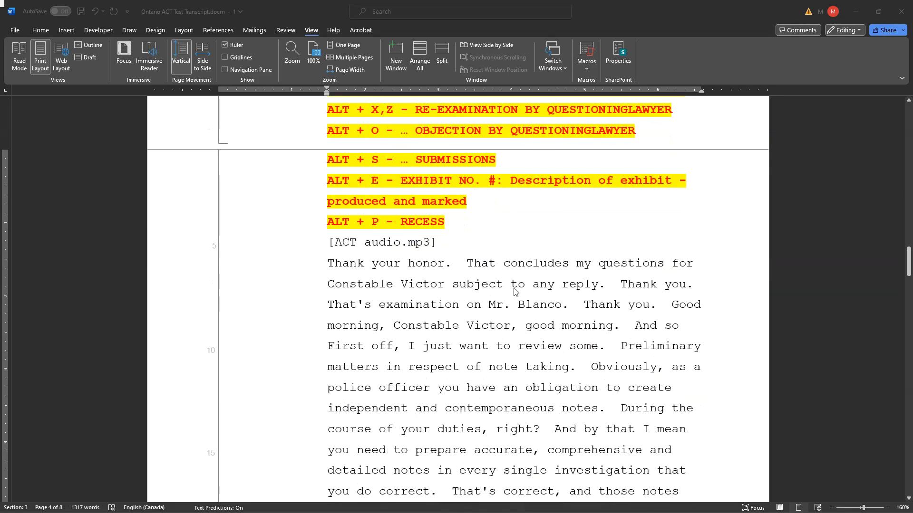
pyautogui.scroll(10, 598, 448)
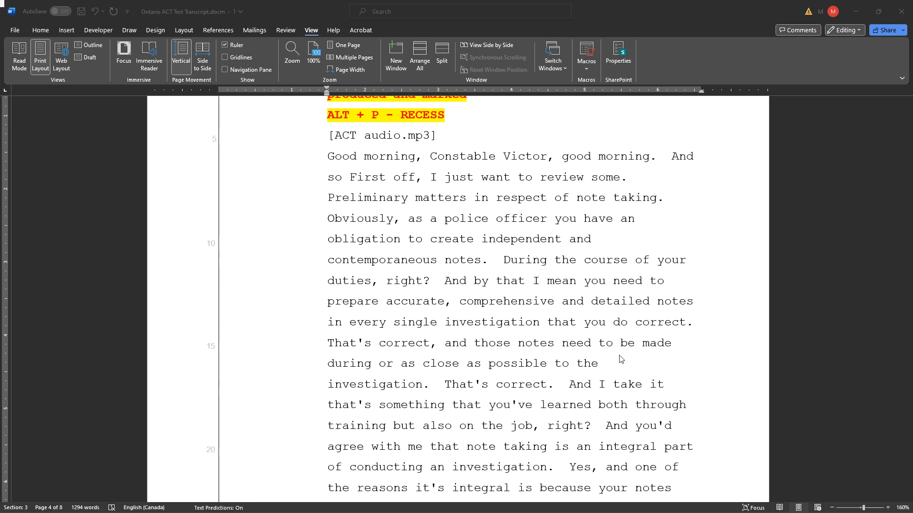
pyautogui.click(330, 156)
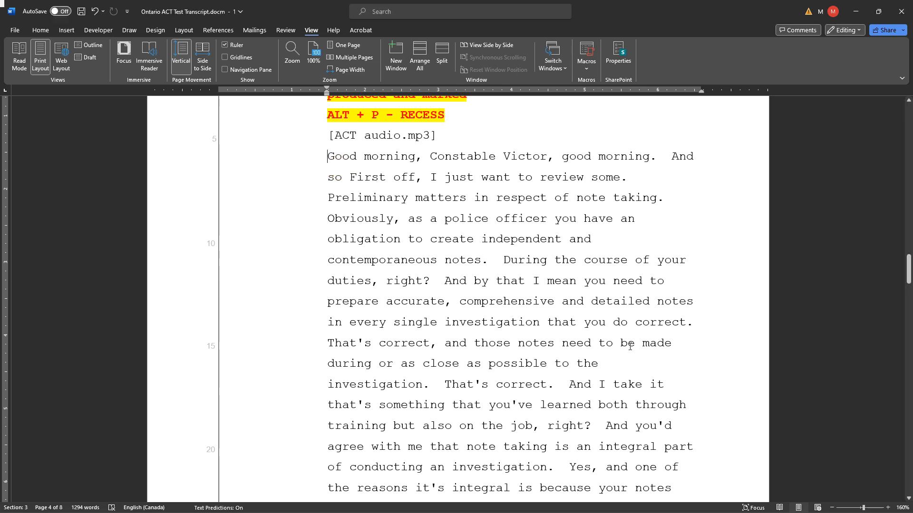
pyautogui.write('afdsds')
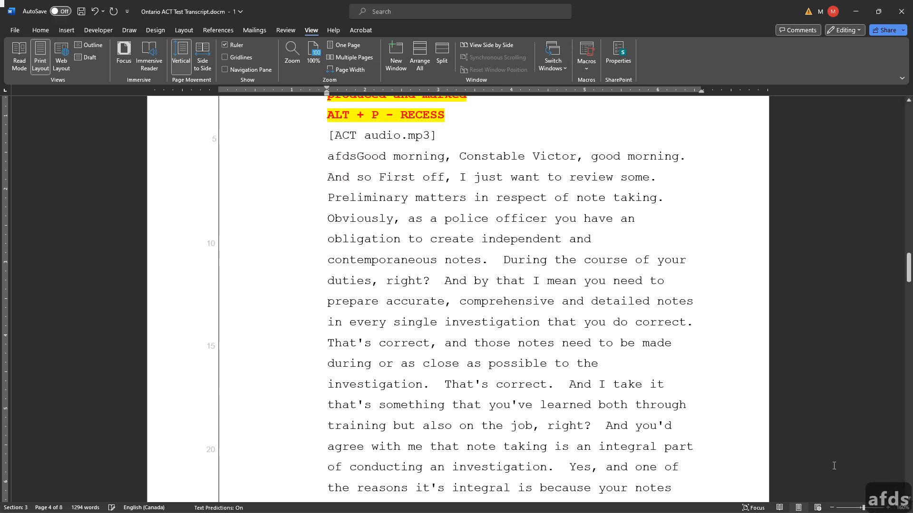
pyautogui.write('fds')
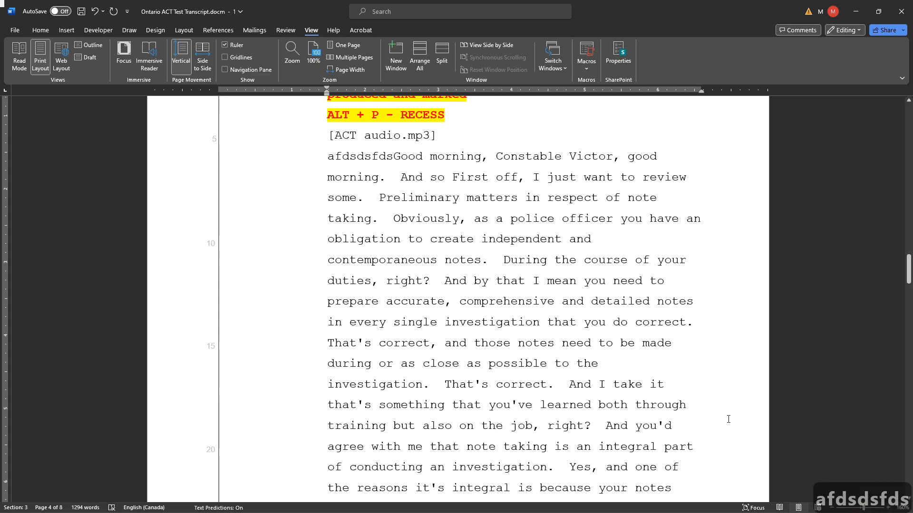
pyautogui.press('BackSpace')
pyautogui.press('BackSpace')
pyautogui.press('BackSpace')
pyautogui.press('BackSpace')
pyautogui.press('BackSpace')
pyautogui.press('BackSpace')
pyautogui.press('BackSpace')
pyautogui.press('BackSpace')
pyautogui.press('BackSpace')
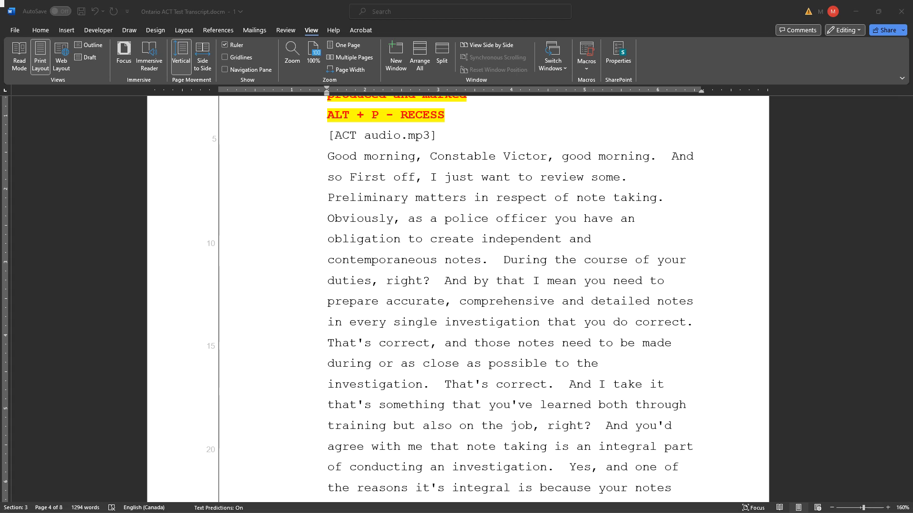
# - Mark the opening greeting as a "Q." line, end it with a period after the constable's name, and capitalize the following "Good"
pyautogui.click(330, 161)
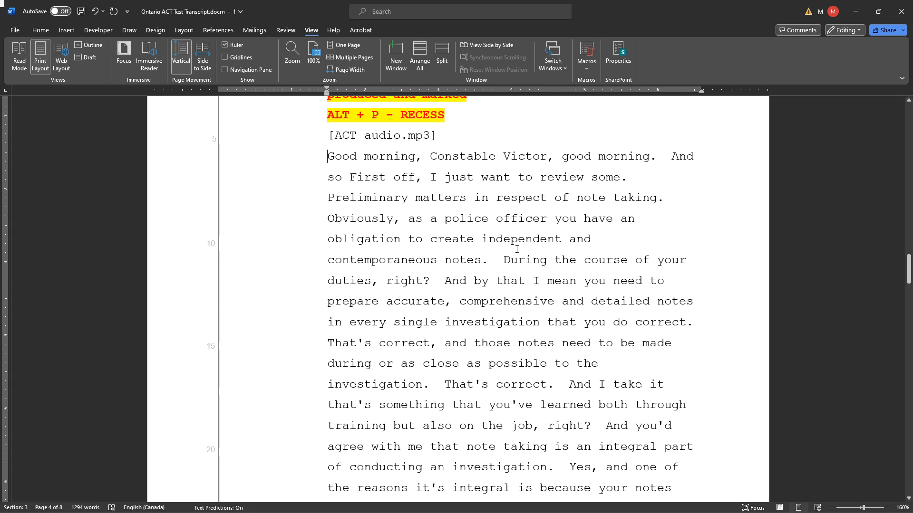
pyautogui.hotkey('alt', '1')
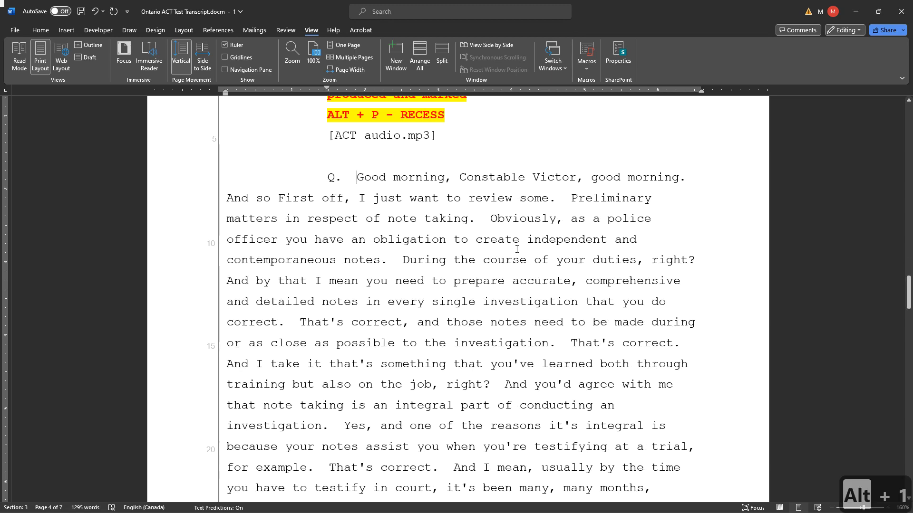
pyautogui.press('End')
pyautogui.hotkey('ctrl', 'Left')
pyautogui.hotkey('ctrl', 'Left')
pyautogui.hotkey('ctrl', 'Left')
pyautogui.hotkey('ctrl', 'Left')
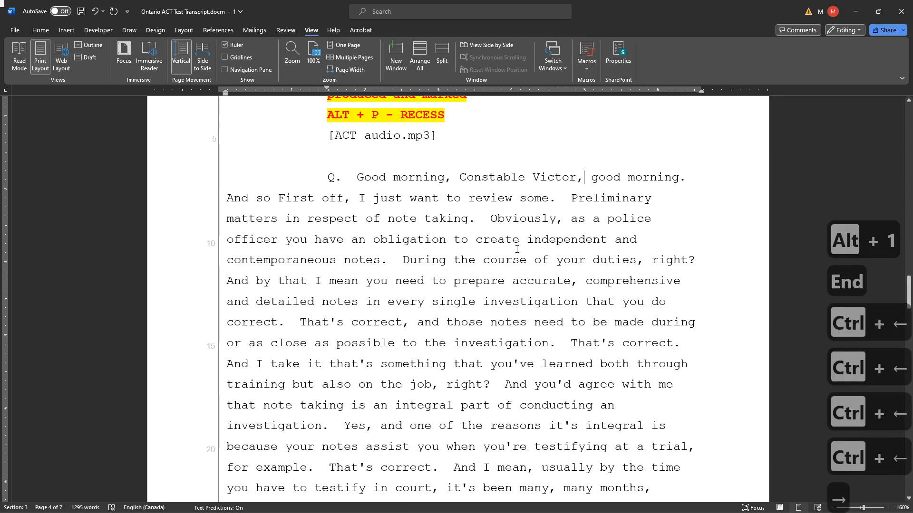
pyautogui.press('Right')
pyautogui.press('BackSpace')
pyautogui.write('.')
pyautogui.press('Right')
pyautogui.hotkey('shift', 'F3')
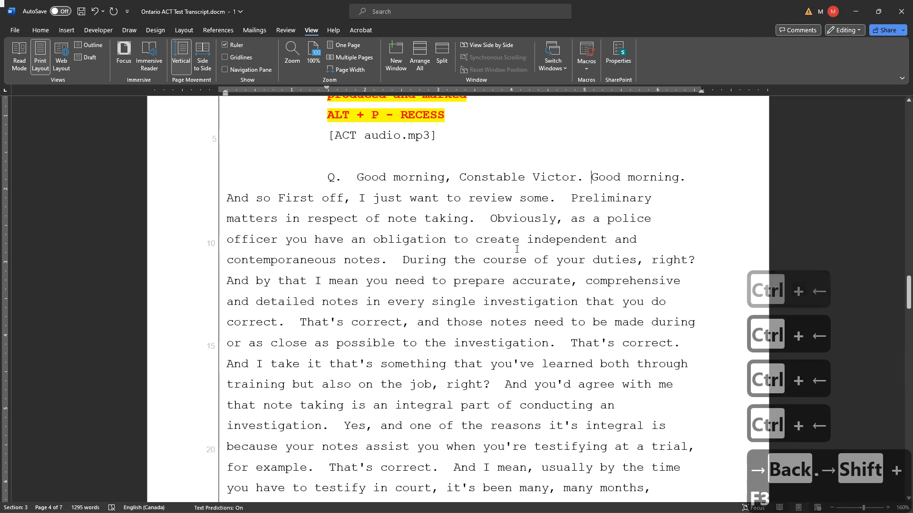
# - Split off the reply "Good morning." as an "A." line and start a new "Q." line at "And so First off"
pyautogui.hotkey('alt', '4')
pyautogui.hotkey('ctrl', 'Right')
pyautogui.hotkey('ctrl', 'Right')
pyautogui.hotkey('ctrl', 'Right')
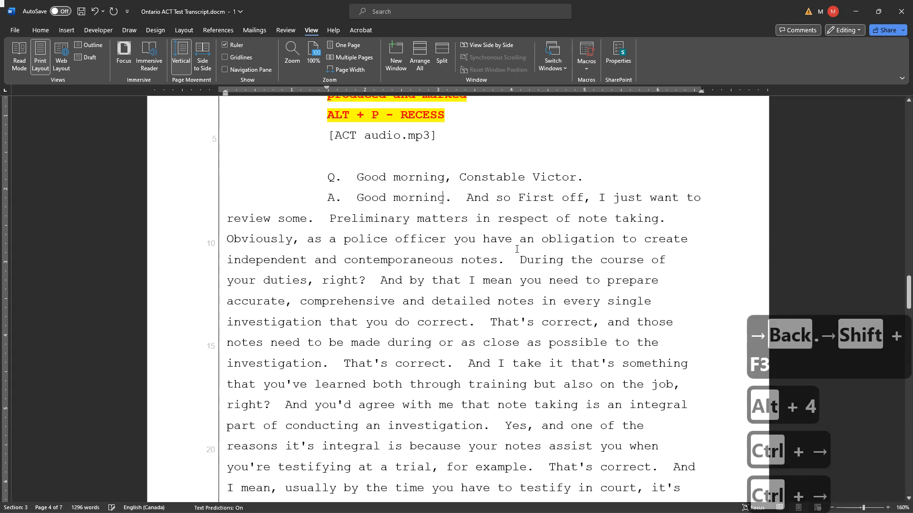
pyautogui.hotkey('alt', '1')
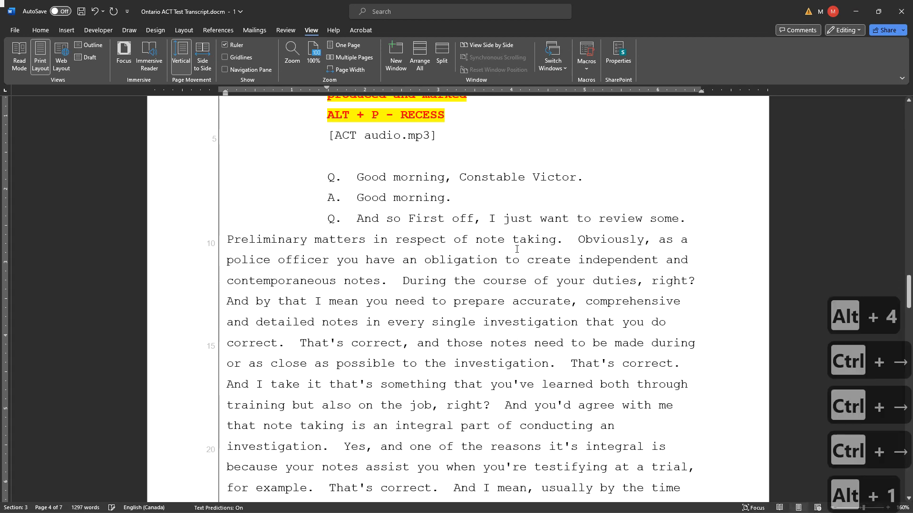
# - Change "First" to lowercase "first" in the "And so" question
pyautogui.hotkey('ctrl', 'Right')
pyautogui.hotkey('ctrl', 'Right')
pyautogui.press('Right')
pyautogui.press('BackSpace')
pyautogui.write('f')
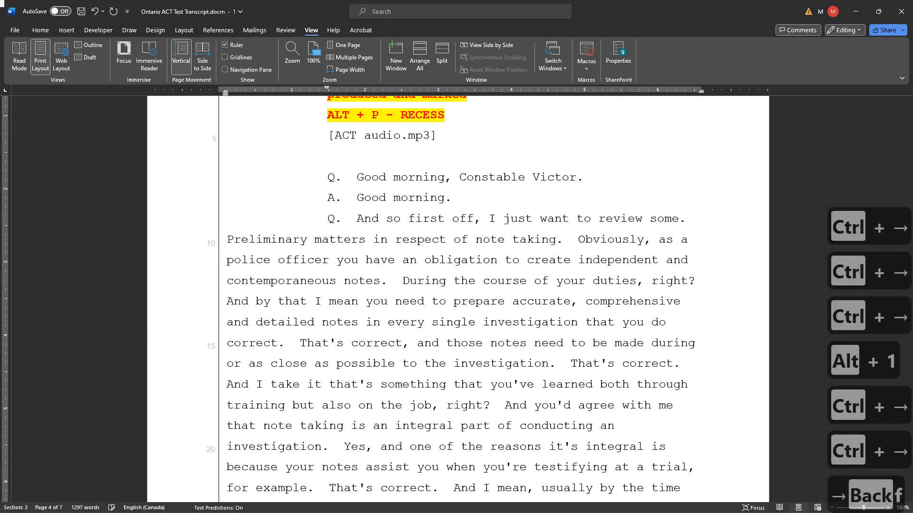
# - Join the two sentences into "review some preliminary matters" by removing the period after "some" and lowercasing "preliminary"
pyautogui.press('End')
pyautogui.press('Left')
pyautogui.press('Left')
pyautogui.press('BackSpace')
pyautogui.press('Right')
pyautogui.press('Right')
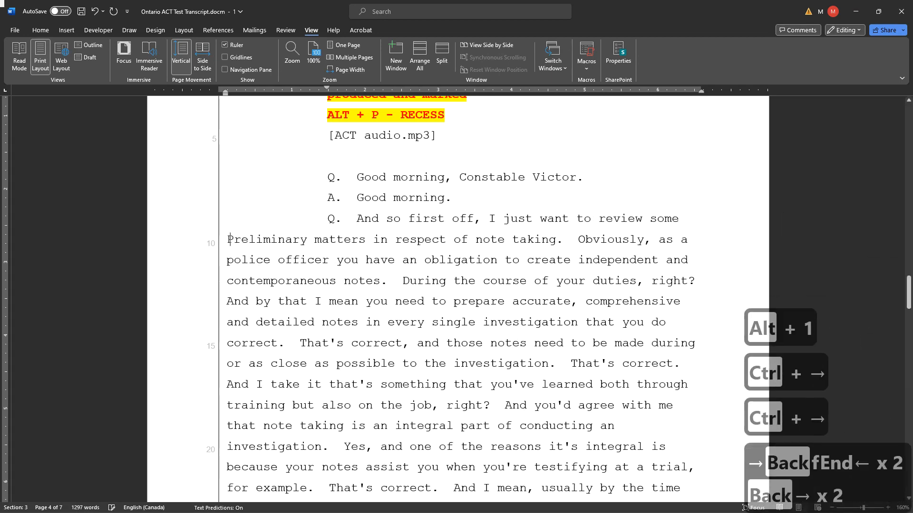
pyautogui.press('Right')
pyautogui.press('BackSpace')
pyautogui.write('p')
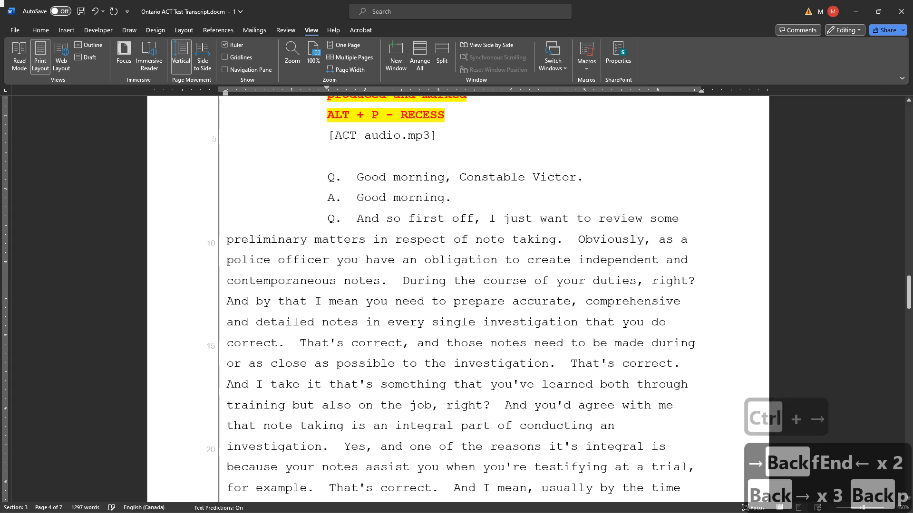
pyautogui.press('Left')
# - Insert a comma after "police officer" in the sentence about the obligation to create notes
pyautogui.hotkey('ctrl', 'Right')
pyautogui.hotkey('ctrl', 'Right')
pyautogui.hotkey('ctrl', 'Right')
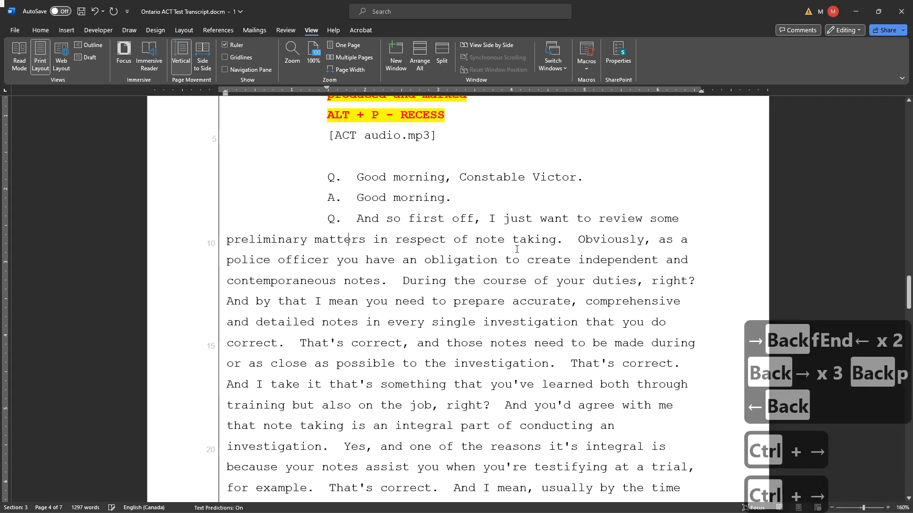
pyautogui.press('End')
pyautogui.hotkey('ctrl', 'Right')
pyautogui.hotkey('ctrl', 'Right')
pyautogui.hotkey('ctrl', 'Right')
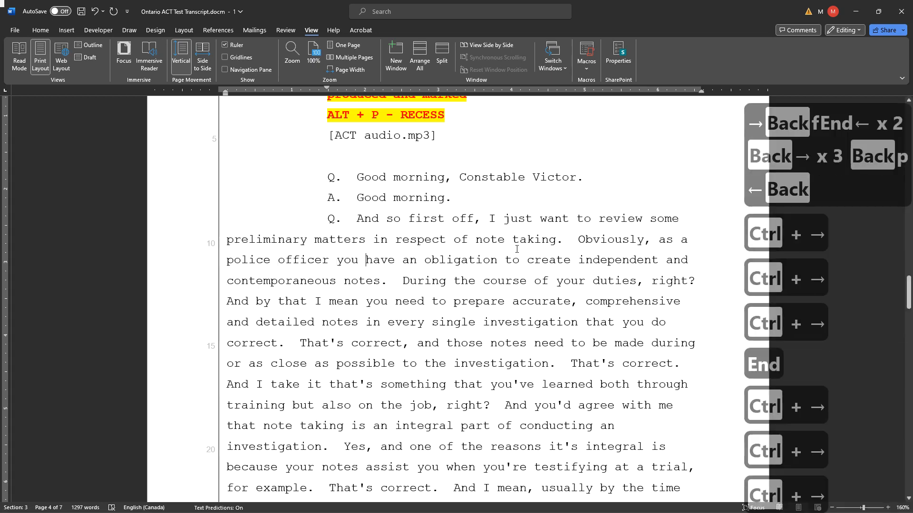
pyautogui.hotkey('ctrl', 'Left')
pyautogui.hotkey('ctrl', 'Left')
pyautogui.press('Left')
pyautogui.hotkey('ctrl', 'Right')
pyautogui.hotkey('ctrl', 'Right')
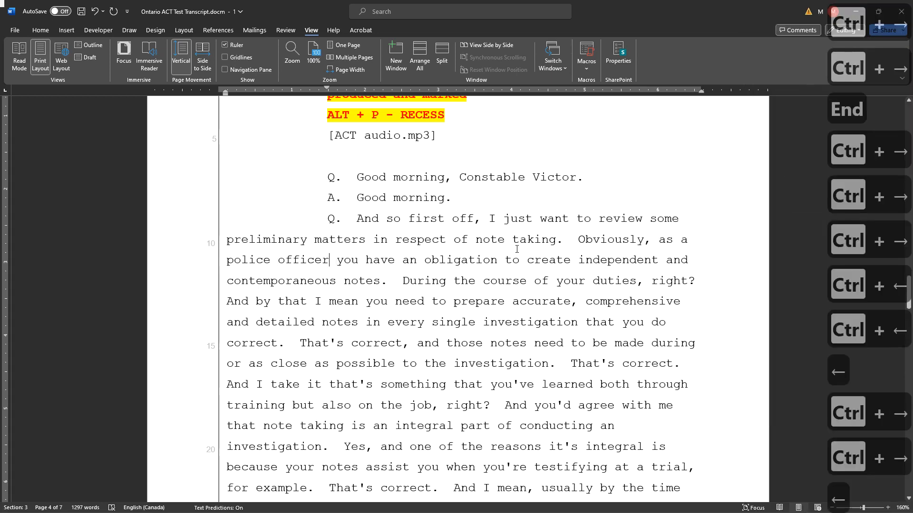
pyautogui.press('Left')
pyautogui.write(',')
# - Join the sentences into "contemporaneous notes during the course of your duties" by removing the period after "notes" and lowercasing "during"
pyautogui.press('End')
pyautogui.hotkey('ctrl', 'Right')
pyautogui.hotkey('ctrl', 'Right')
pyautogui.hotkey('ctrl', 'Right')
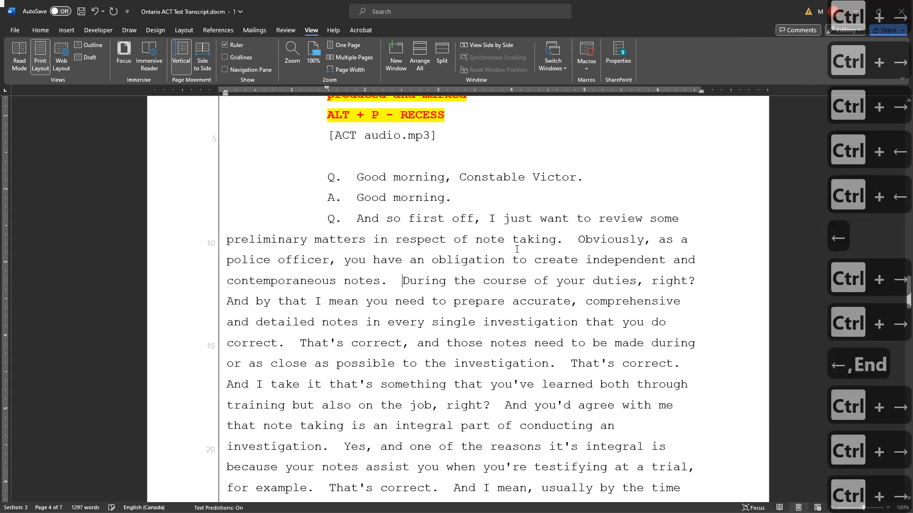
pyautogui.press('Left')
pyautogui.press('BackSpace')
pyautogui.press('BackSpace')
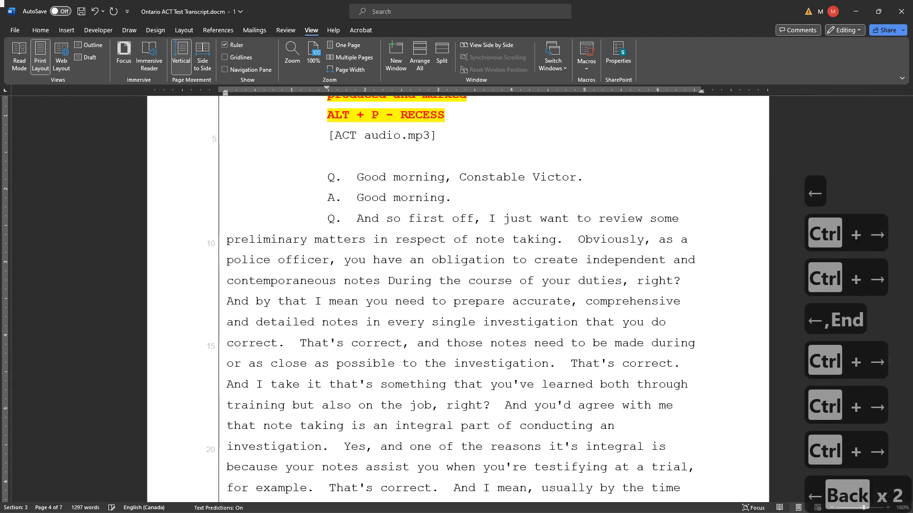
pyautogui.press('Right')
pyautogui.press('Right')
pyautogui.press('BackSpace')
pyautogui.write('d')
pyautogui.press('End')
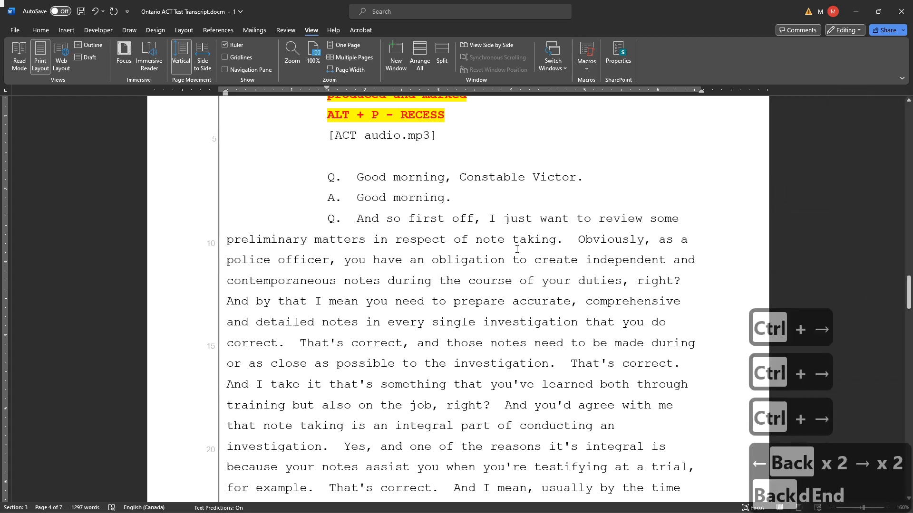
# - Add an "A." line reading "Yes." after "your duties, right?" and start a new "Q." line at "And by that I mean"
pyautogui.hotkey('alt', '4')
pyautogui.write('Yes.')
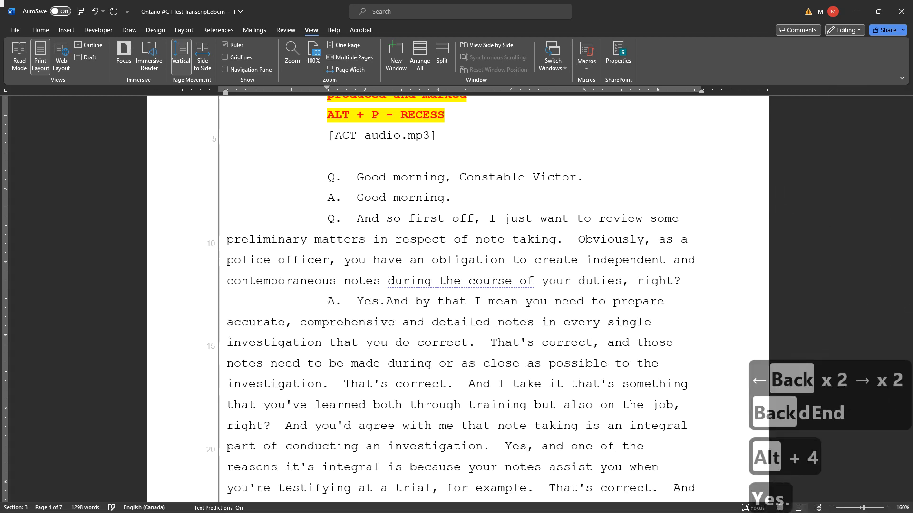
pyautogui.hotkey('alt', '1')
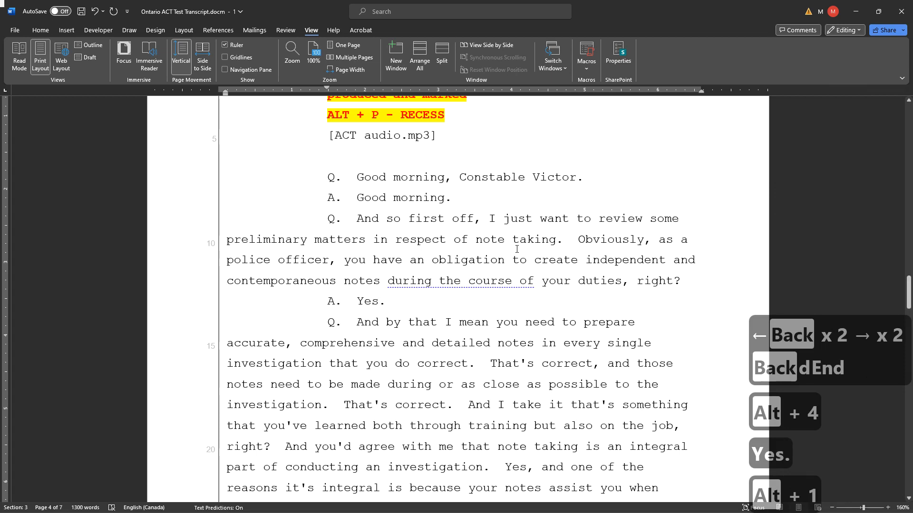
# - Insert a comma after "do" in "every single investigation that you do"
pyautogui.press('End')
pyautogui.hotkey('ctrl', 'Right')
pyautogui.hotkey('ctrl', 'Right')
pyautogui.hotkey('ctrl', 'Right')
pyautogui.hotkey('ctrl', 'Right')
pyautogui.hotkey('ctrl', 'Right')
pyautogui.hotkey('ctrl', 'Right')
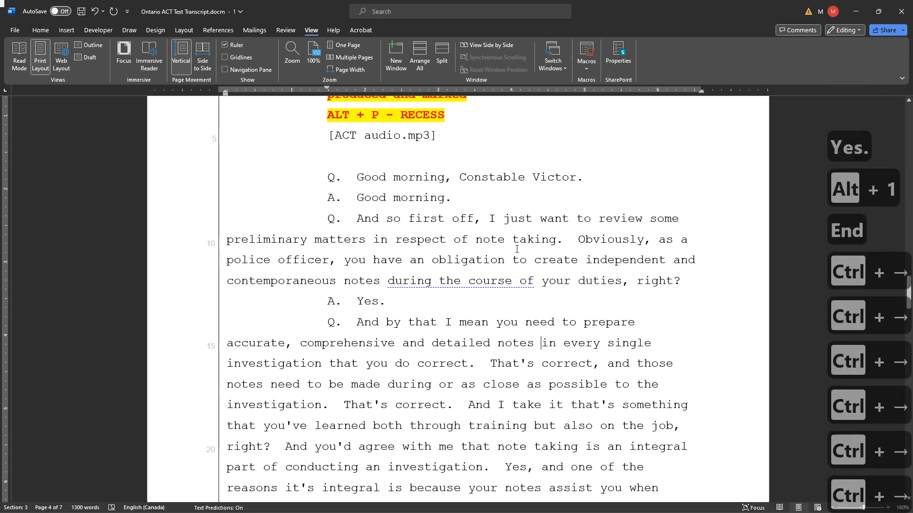
pyautogui.hotkey('ctrl', 'Right')
pyautogui.press('End')
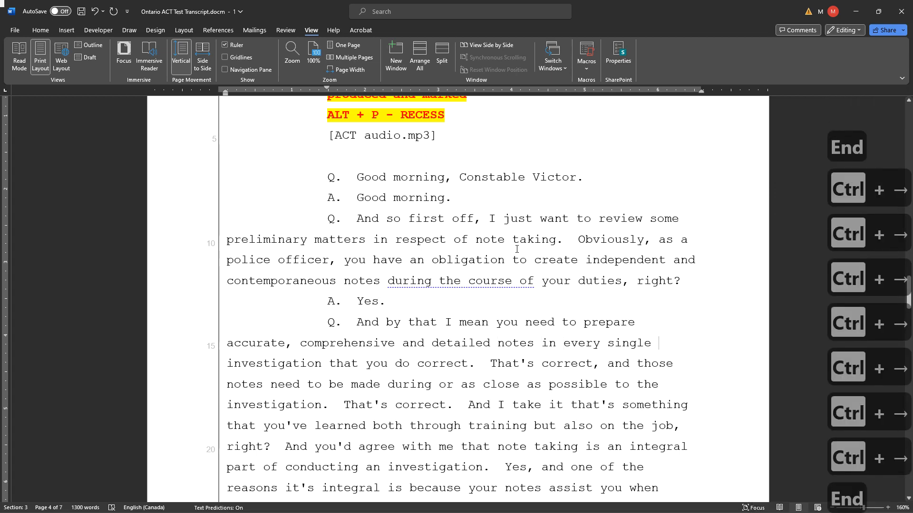
pyautogui.hotkey('ctrl', 'Right')
pyautogui.hotkey('ctrl', 'Right')
pyautogui.hotkey('ctrl', 'Right')
pyautogui.hotkey('ctrl', 'Right')
pyautogui.hotkey('ctrl', 'Left')
pyautogui.hotkey('ctrl', 'Right')
pyautogui.press('Left')
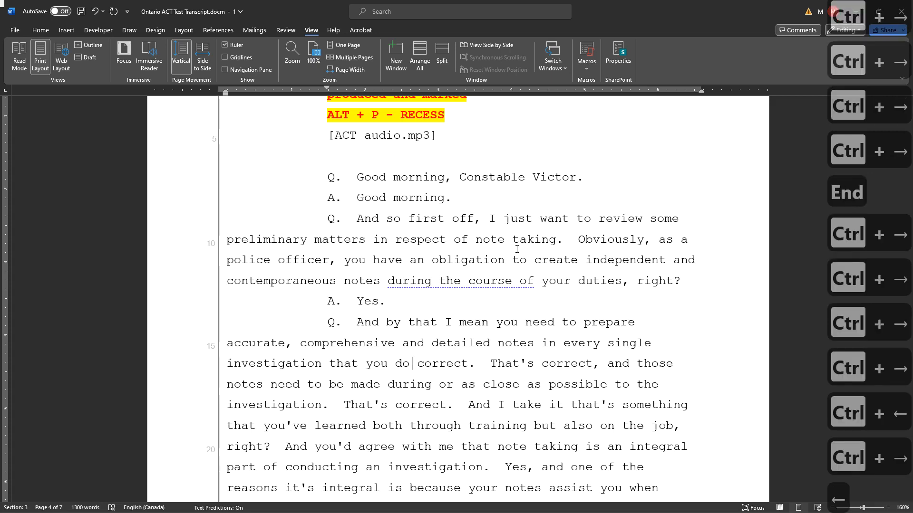
pyautogui.write(',')
# - Replace the period after "that you do, correct" with a question mark
pyautogui.hotkey('ctrl', 'Right')
pyautogui.hotkey('ctrl', 'Right')
pyautogui.hotkey('ctrl', 'Right')
pyautogui.hotkey('ctrl', 'Left')
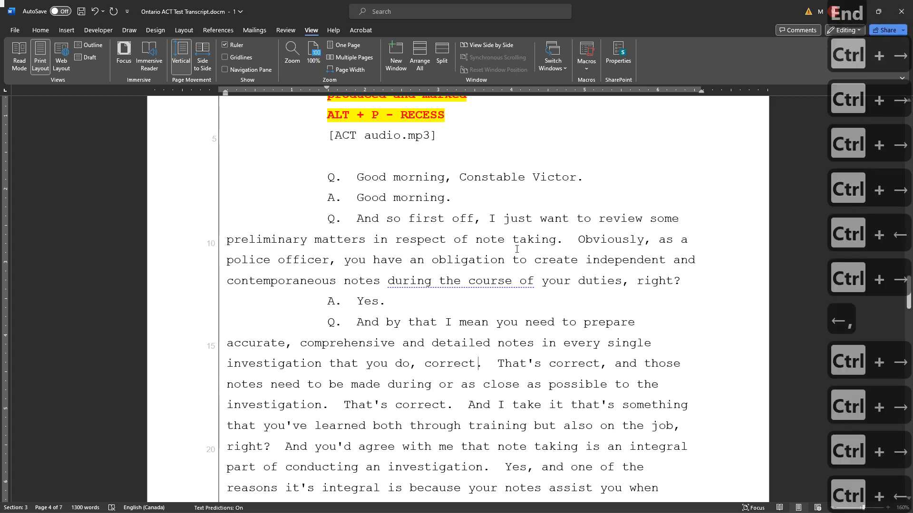
pyautogui.press('Right')
pyautogui.press('BackSpace')
pyautogui.press('BackSpace')
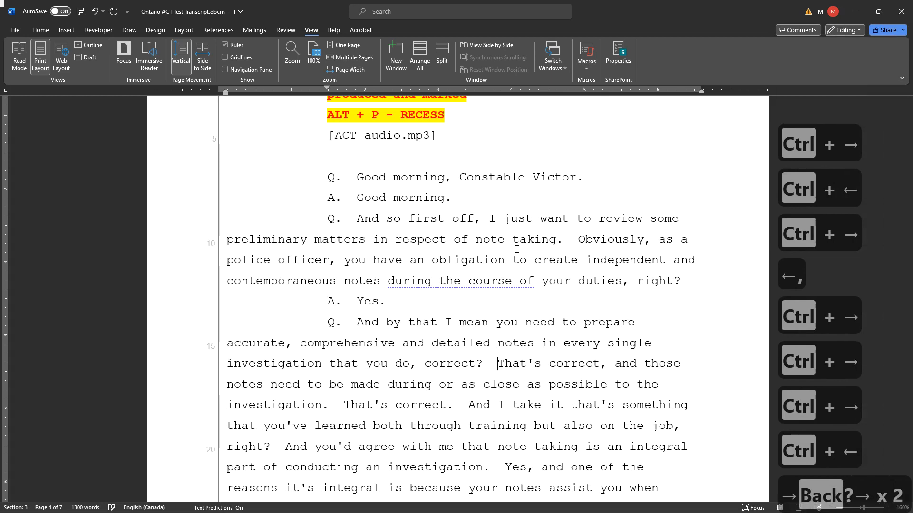
# - Start an "A." line at "That's correct" after "that you do, correct?" and replace its trailing comma with a period
pyautogui.hotkey('alt', '4')
pyautogui.hotkey('ctrl', 'Right')
pyautogui.hotkey('ctrl', 'Right')
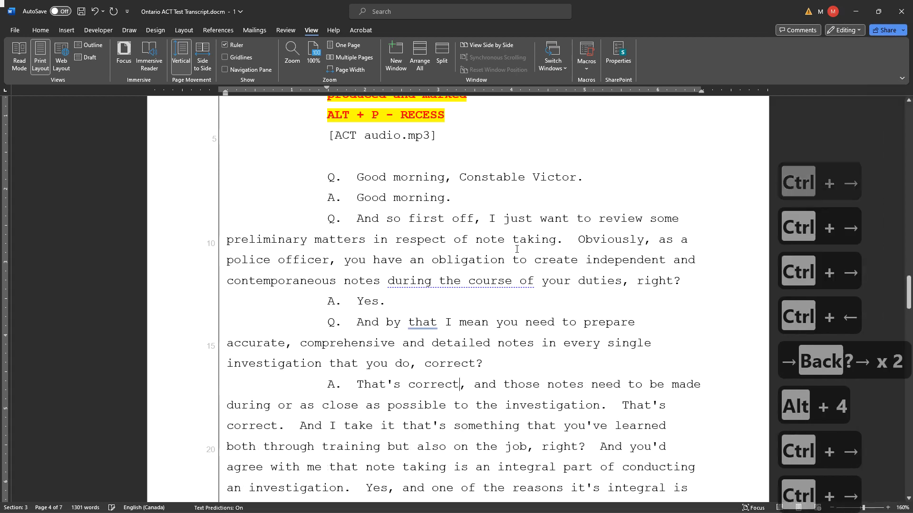
pyautogui.press('Right')
pyautogui.press('BackSpace')
pyautogui.write('.')
pyautogui.press('Right')
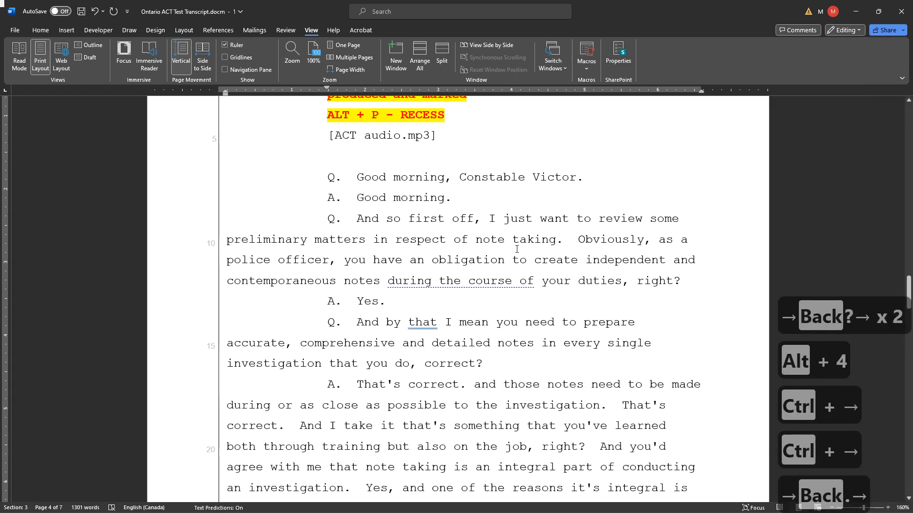
# - Start a new "Q." line at "and those notes need to be made" and capitalize "And"
pyautogui.hotkey('alt', '4')
pyautogui.hotkey('shift', 'Left')
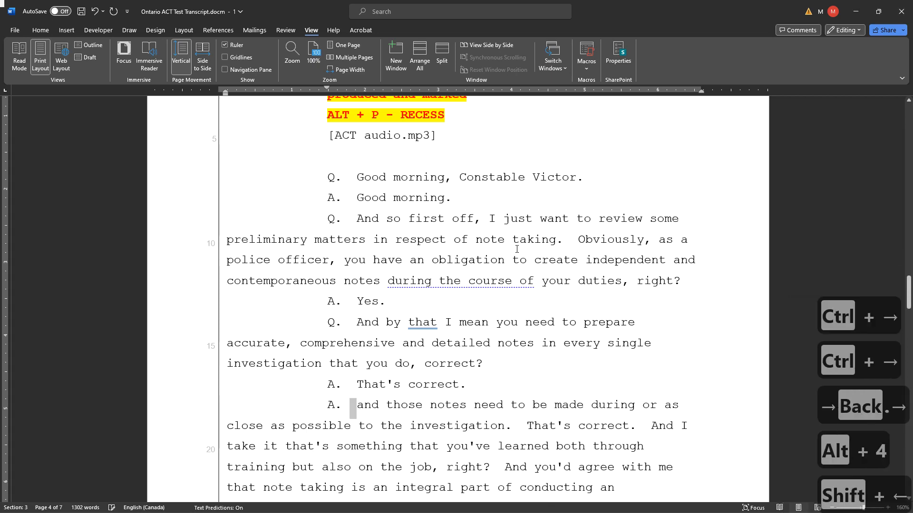
pyautogui.hotkey('ctrl', 'shift', 'Left')
pyautogui.hotkey('ctrl', 'shift', 'Left')
pyautogui.hotkey('ctrl', 'shift', 'Left')
pyautogui.hotkey('alt', '1')
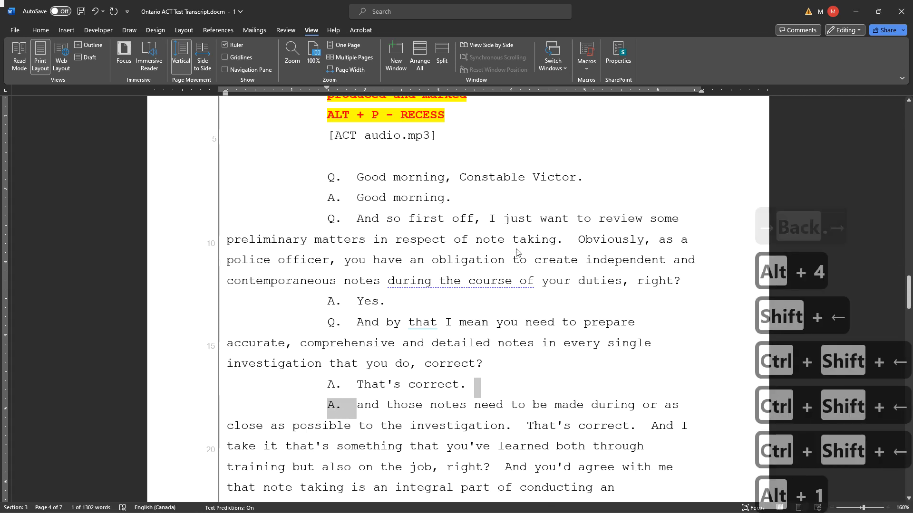
pyautogui.hotkey('shift', 'F3')
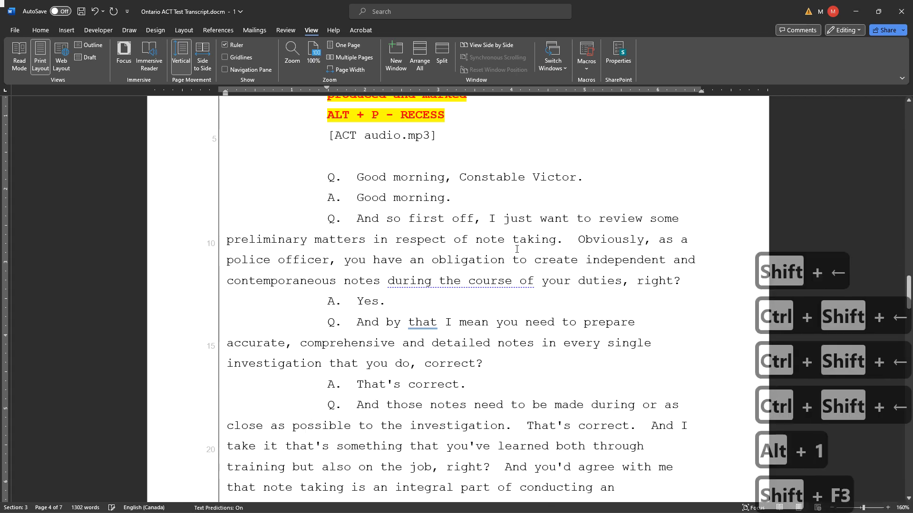
# - Replace the period after "close as possible to the investigation" with a question mark
pyautogui.press('End')
pyautogui.hotkey('ctrl', 'Right')
pyautogui.hotkey('ctrl', 'Right')
pyautogui.hotkey('ctrl', 'Right')
pyautogui.hotkey('ctrl', 'Right')
pyautogui.hotkey('ctrl', 'Right')
pyautogui.hotkey('ctrl', 'Right')
pyautogui.hotkey('ctrl', 'Right')
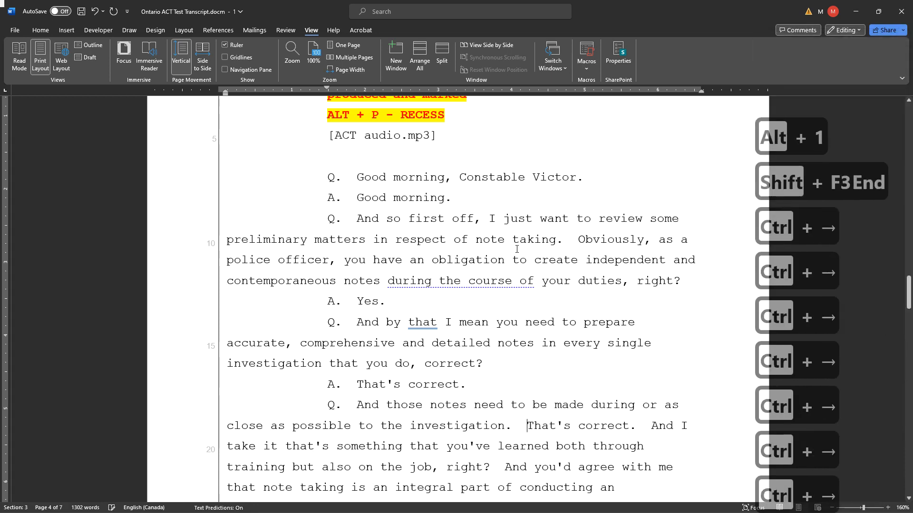
pyautogui.hotkey('ctrl', 'Left')
pyautogui.press('Right')
pyautogui.press('BackSpace')
pyautogui.write('?')
pyautogui.press('Right')
pyautogui.press('Right')
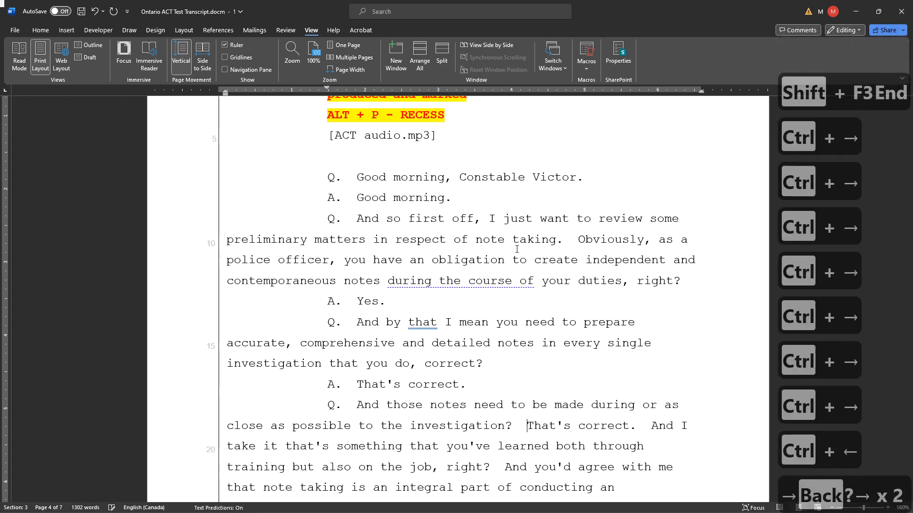
# - Put the following "That's correct." on an "A." line and start a new "Q." line at "And I take it"
pyautogui.hotkey('alt', '4')
pyautogui.hotkey('ctrl', 'Right')
pyautogui.hotkey('ctrl', 'Right')
pyautogui.hotkey('ctrl', 'Right')
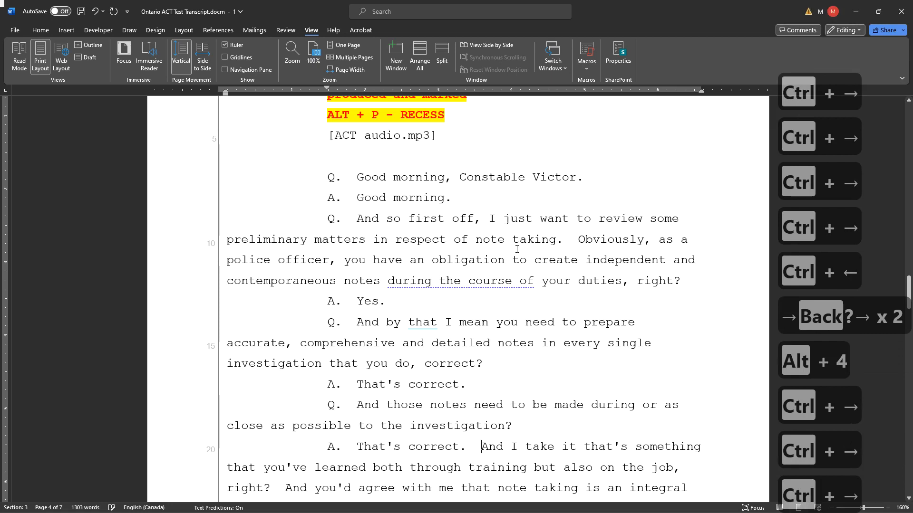
pyautogui.hotkey('alt', '1')
# - Insert a comma after "And I take it"
pyautogui.hotkey('ctrl', 'Right')
pyautogui.hotkey('ctrl', 'Right')
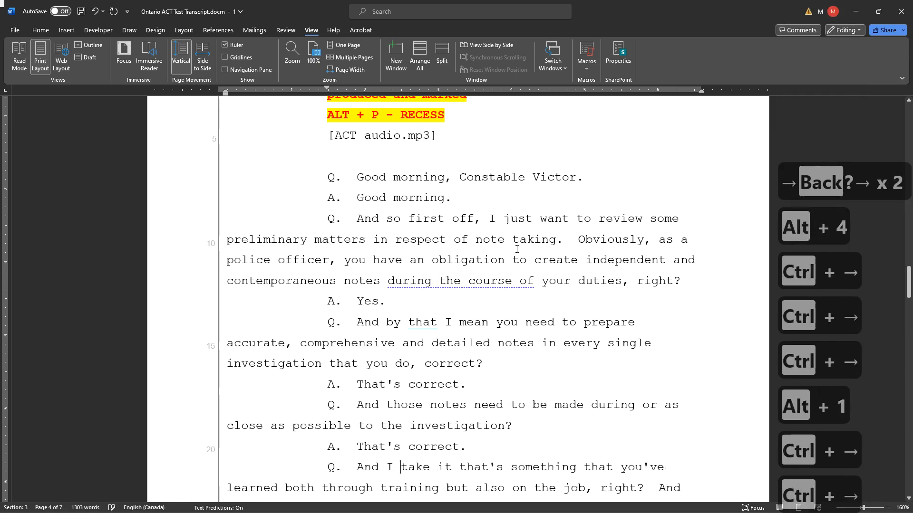
pyautogui.hotkey('ctrl', 'Right')
pyautogui.hotkey('ctrl', 'Right')
pyautogui.press('Left')
pyautogui.write(',')
# - Insert ", you know," after "learned both through training but"
pyautogui.press('Down')
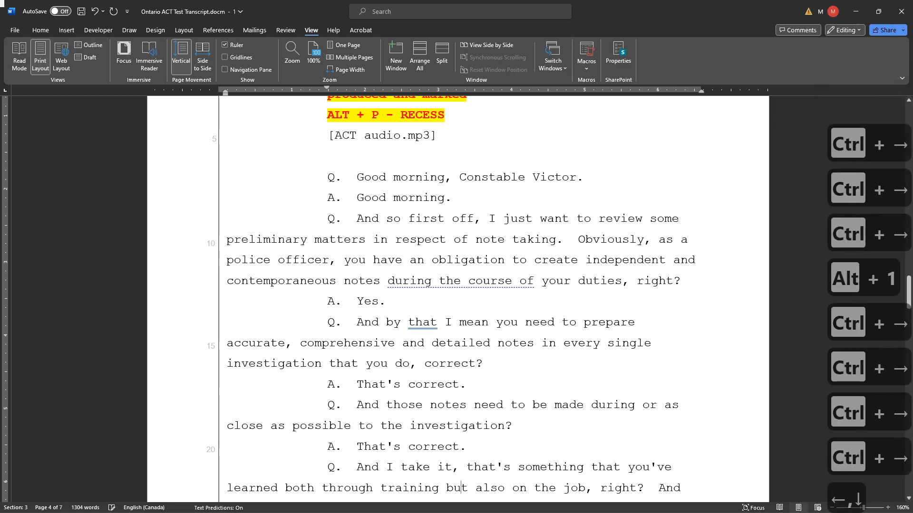
pyautogui.press('Down')
pyautogui.press('Up')
pyautogui.press('Right')
pyautogui.write(', ')
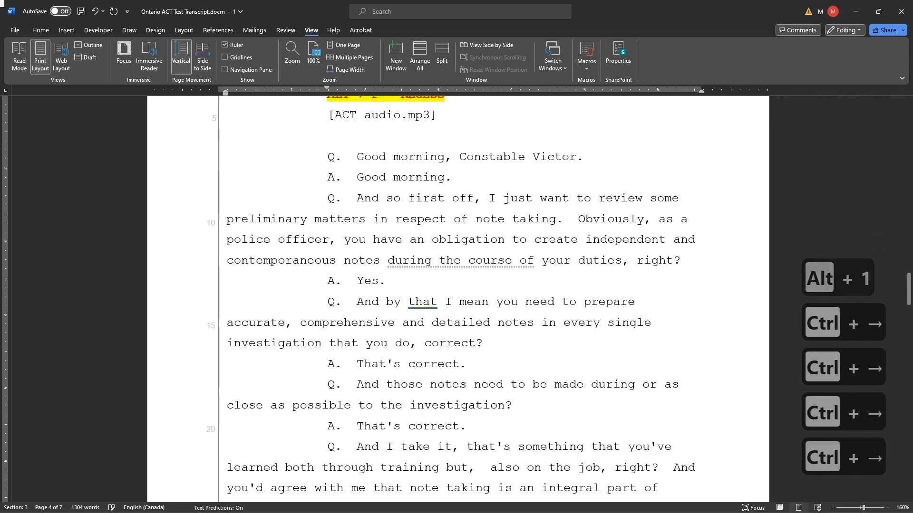
pyautogui.write('you jknow,')
pyautogui.hotkey('ctrl', 'Left')
pyautogui.hotkey('ctrl', 'Left')
pyautogui.press('Right')
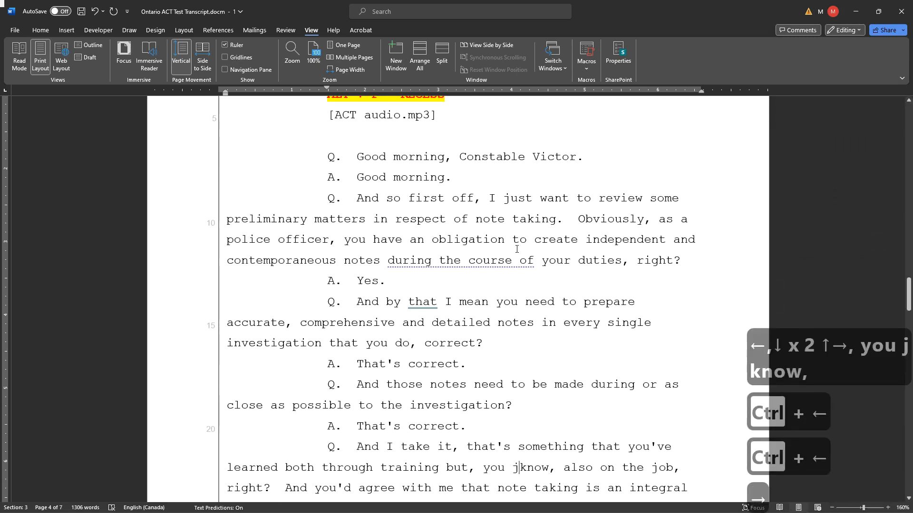
pyautogui.press('BackSpace')
# - Replace the period after "integral part of conducting an investigation" with a question mark
pyautogui.press('End')
pyautogui.hotkey('ctrl', 'Right')
pyautogui.hotkey('ctrl', 'Right')
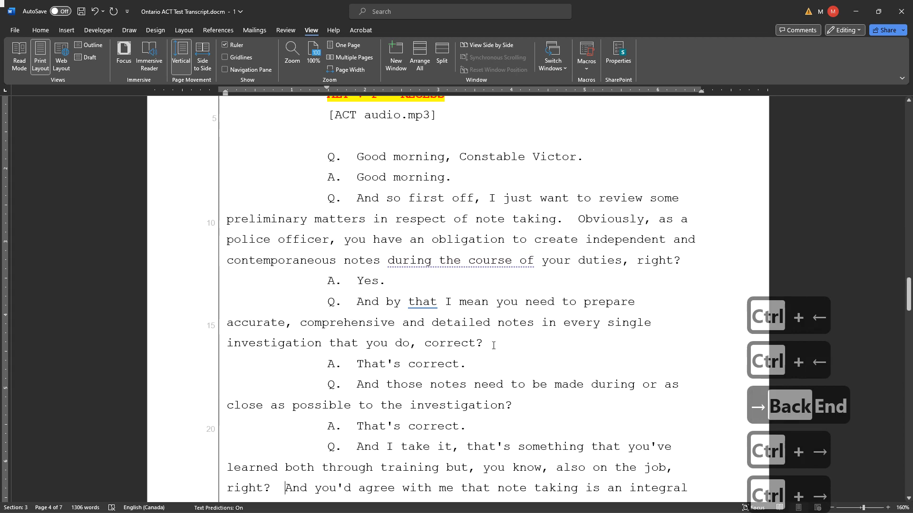
pyautogui.scroll(-3, 475, 285)
pyautogui.click(287, 295)
pyautogui.scroll(-2, 329, 295)
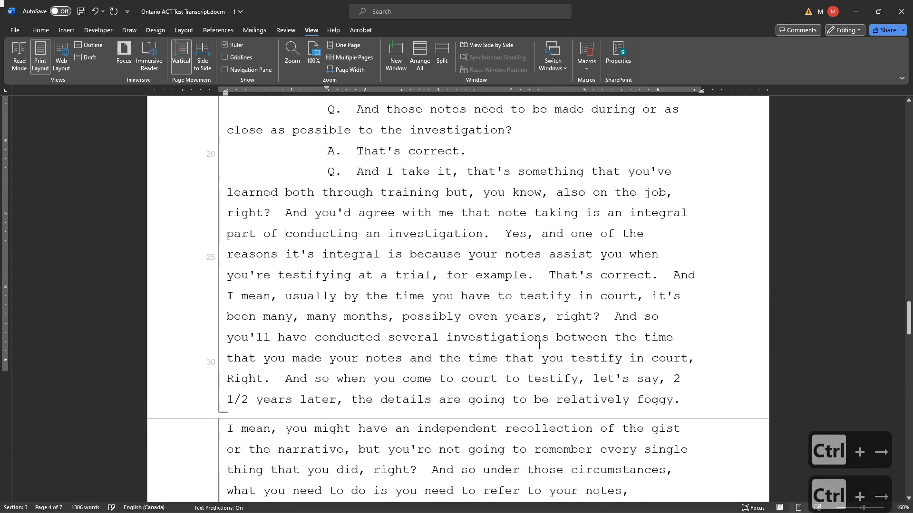
pyautogui.click(484, 188)
pyautogui.press('Right')
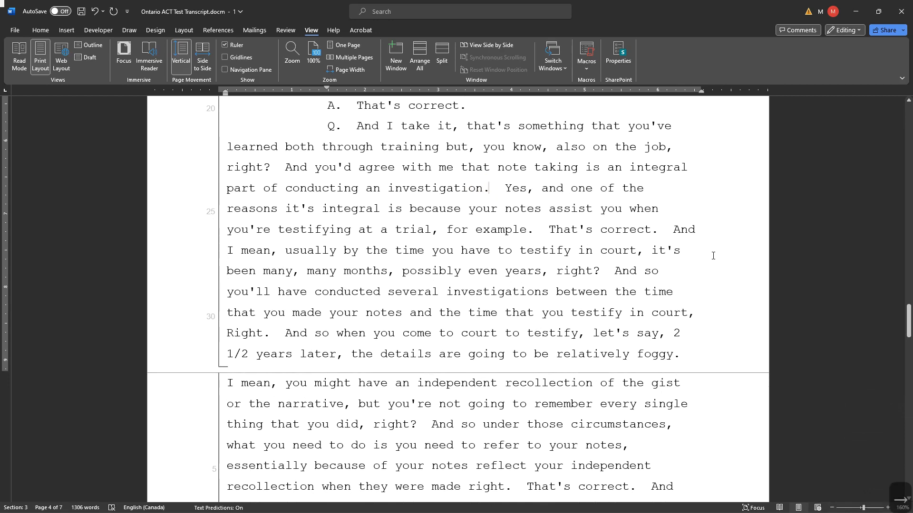
pyautogui.press('BackSpace')
pyautogui.write('?')
pyautogui.press('Right')
pyautogui.press('Right')
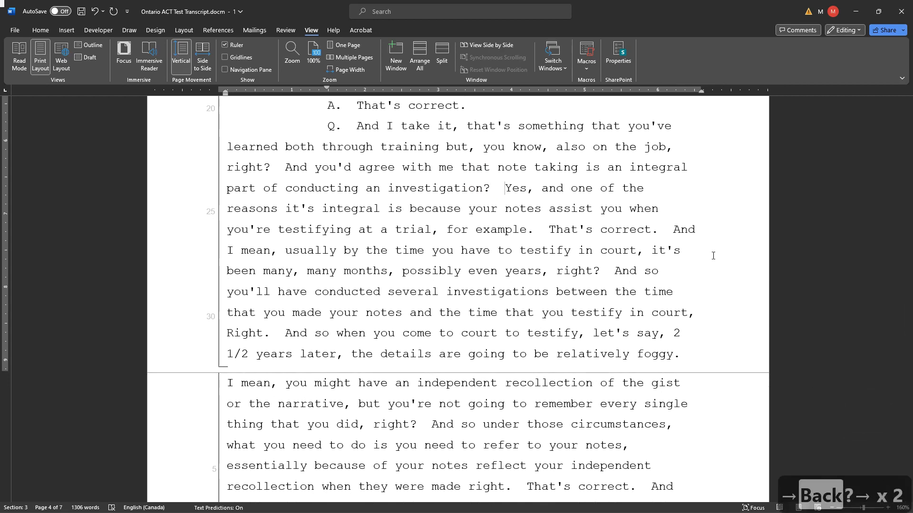
# - Start an "A." line at "Yes" after "conducting an investigation?" and replace its trailing comma with a period
pyautogui.hotkey('alt', '4')
pyautogui.hotkey('ctrl', 'Right')
pyautogui.press('Right')
pyautogui.press('BackSpace')
pyautogui.write('.')
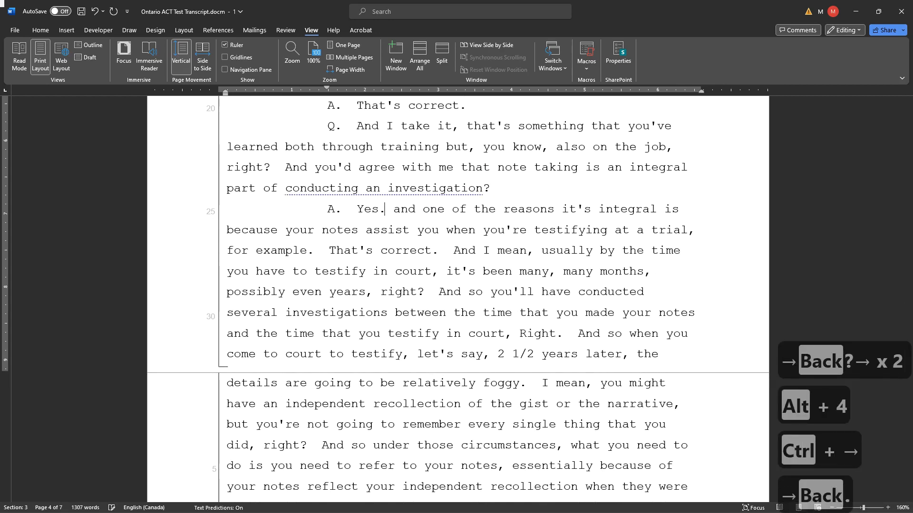
# - Start a new "Q." line at "and one of the reasons it's integral" and capitalize "And"
pyautogui.press('Right')
pyautogui.press('Right')
pyautogui.press('Left')
pyautogui.hotkey('alt', '1')
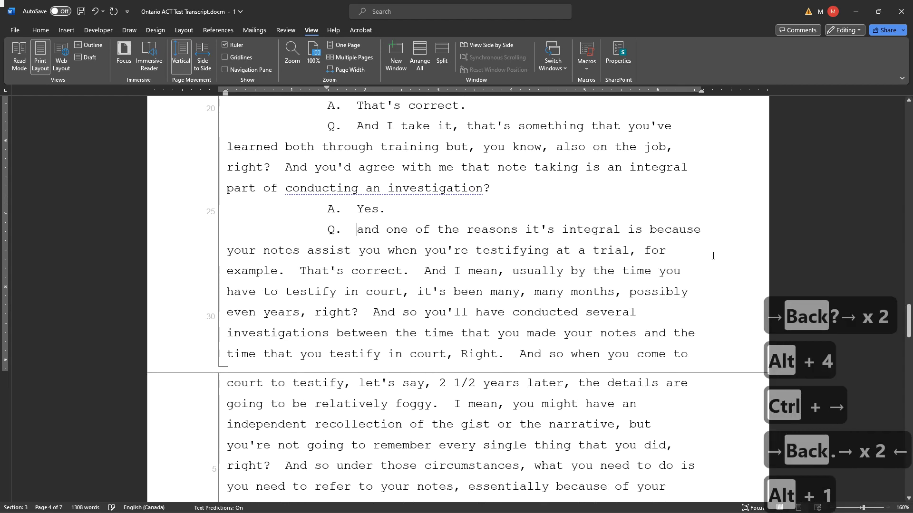
pyautogui.hotkey('shift', 'F3')
# - Replace the period after "testifying at a trial, for example" with a question mark
pyautogui.press('End')
pyautogui.hotkey('ctrl', 'Right')
pyautogui.hotkey('ctrl', 'Right')
pyautogui.hotkey('ctrl', 'Right')
pyautogui.hotkey('ctrl', 'Right')
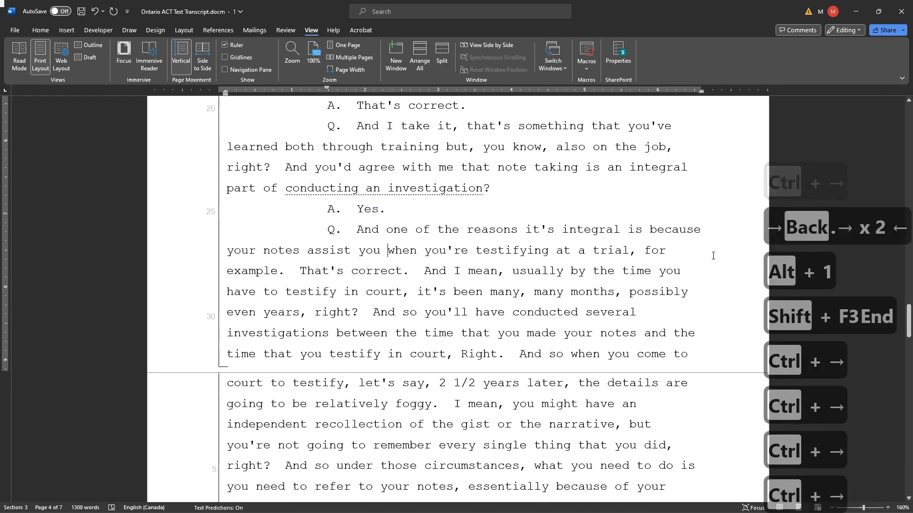
pyautogui.hotkey('ctrl', 'Right')
pyautogui.hotkey('ctrl', 'Right')
pyautogui.hotkey('ctrl', 'Right')
pyautogui.hotkey('ctrl', 'Right')
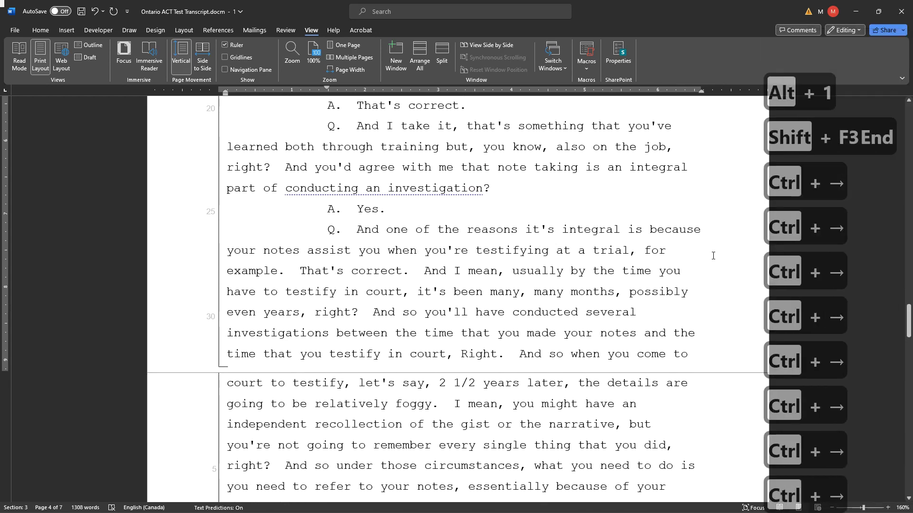
pyautogui.press('End')
pyautogui.hotkey('ctrl', 'Right')
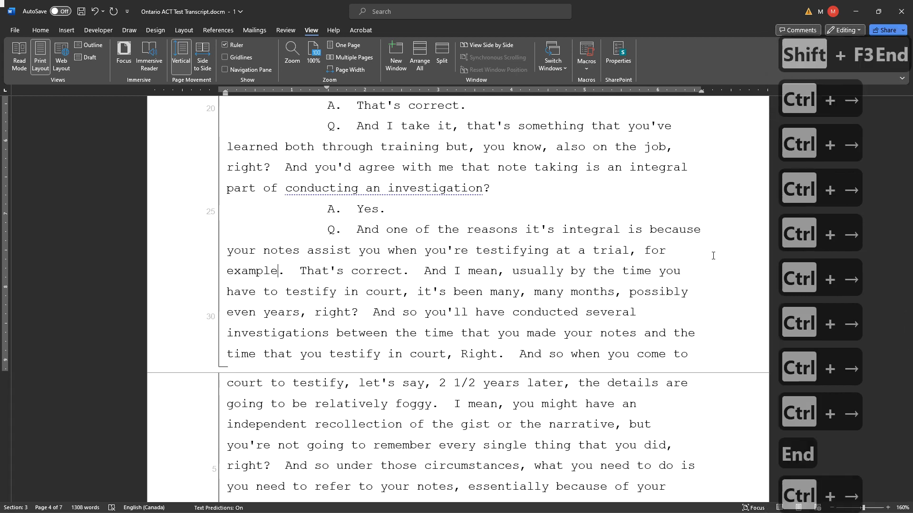
pyautogui.press('Right')
pyautogui.press('BackSpace')
pyautogui.write('?')
pyautogui.press('Right')
pyautogui.press('Right')
# - Put "That's correct." after "for example?" on an "A." line and start a new "Q." line at "And I mean, usually"
pyautogui.hotkey('alt', '4')
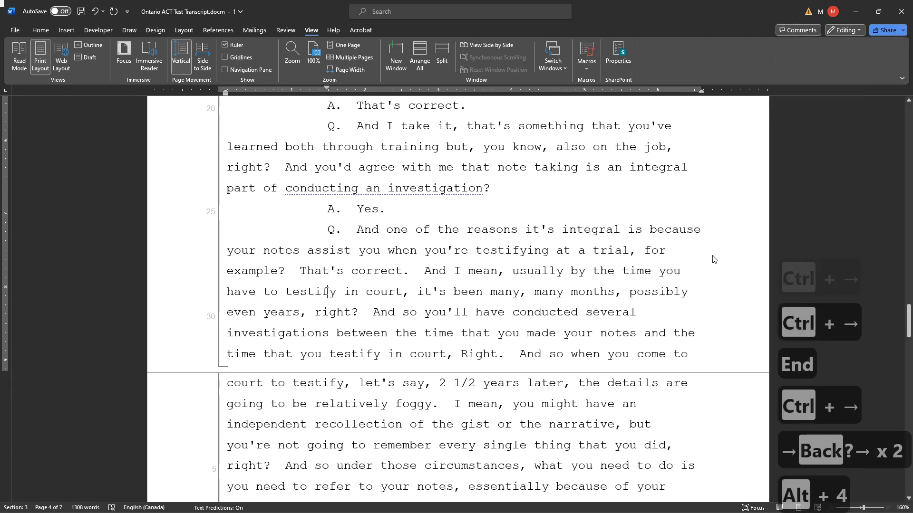
pyautogui.hotkey('ctrl', 'Right')
pyautogui.hotkey('ctrl', 'Right')
pyautogui.hotkey('ctrl', 'Right')
pyautogui.hotkey('alt', '1')
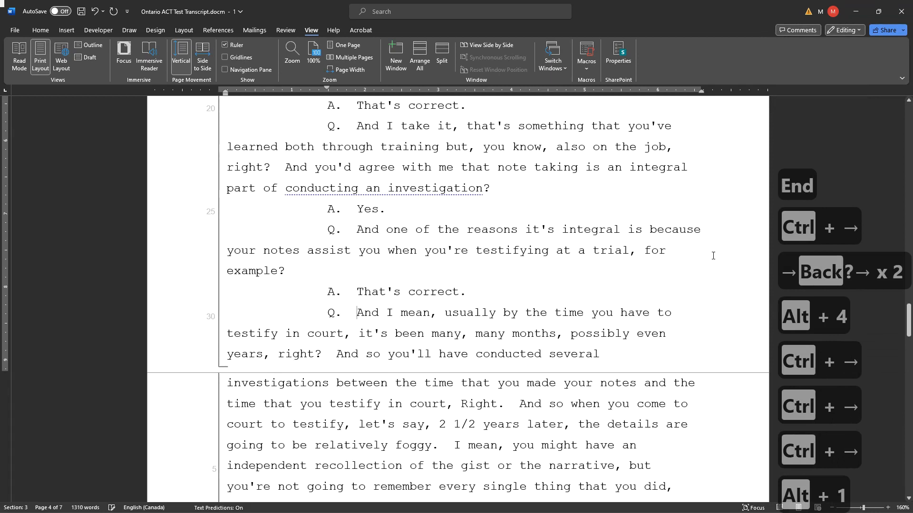
# - Add an "A." line reading "That's correct." after "possibly even years, right?" and start a new "Q." line at "And so you'll have conducted"
pyautogui.press('End')
pyautogui.hotkey('ctrl', 'Right')
pyautogui.hotkey('ctrl', 'Right')
pyautogui.hotkey('ctrl', 'Right')
pyautogui.hotkey('ctrl', 'Right')
pyautogui.hotkey('ctrl', 'Right')
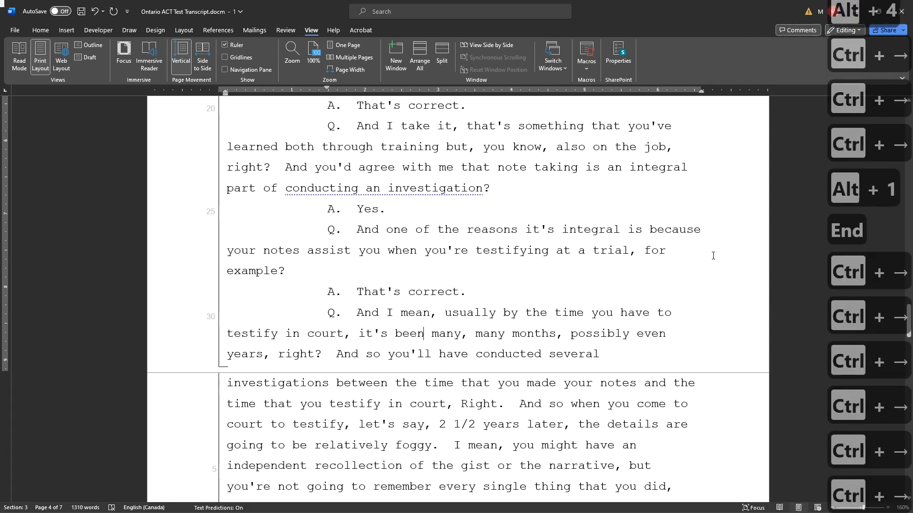
pyautogui.press('End')
pyautogui.hotkey('ctrl', 'Right')
pyautogui.hotkey('ctrl', 'Right')
pyautogui.hotkey('ctrl', 'Right')
pyautogui.hotkey('ctrl', 'Right')
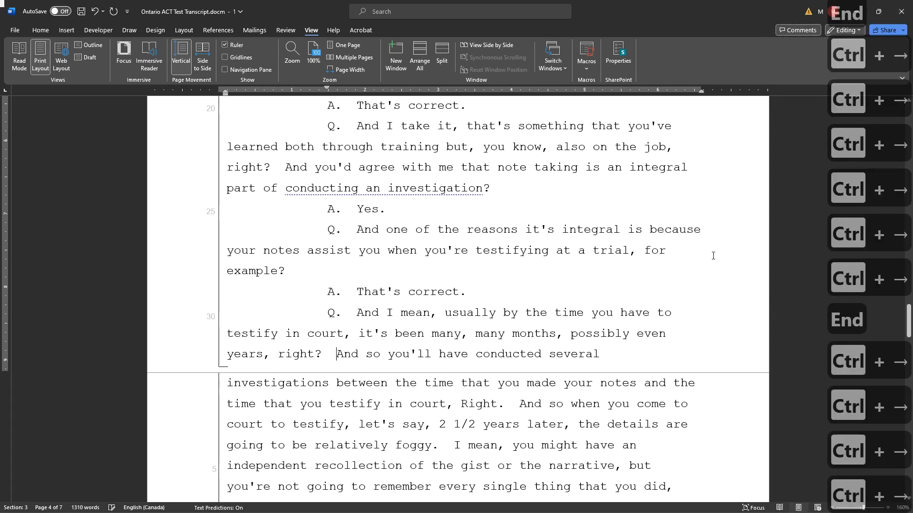
pyautogui.hotkey('alt', '4')
pyautogui.write("That's co")
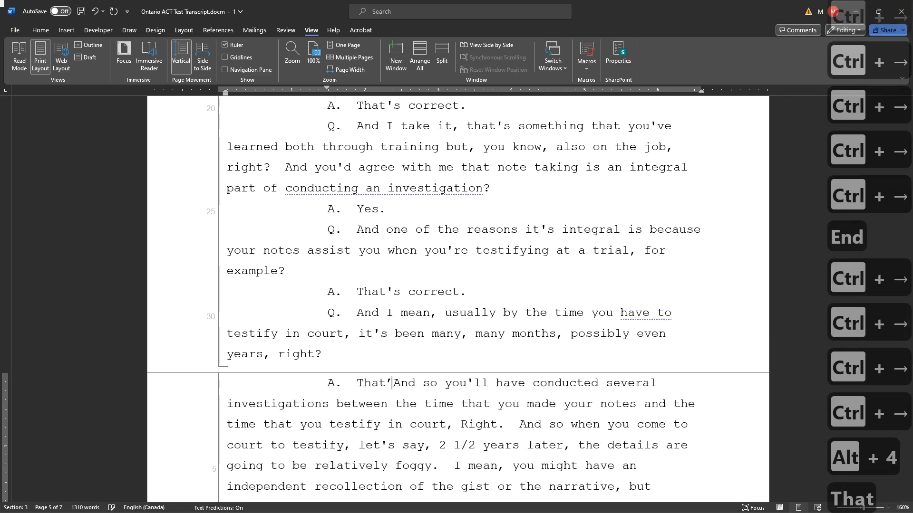
pyautogui.write('rrect.')
pyautogui.hotkey('alt', '1')
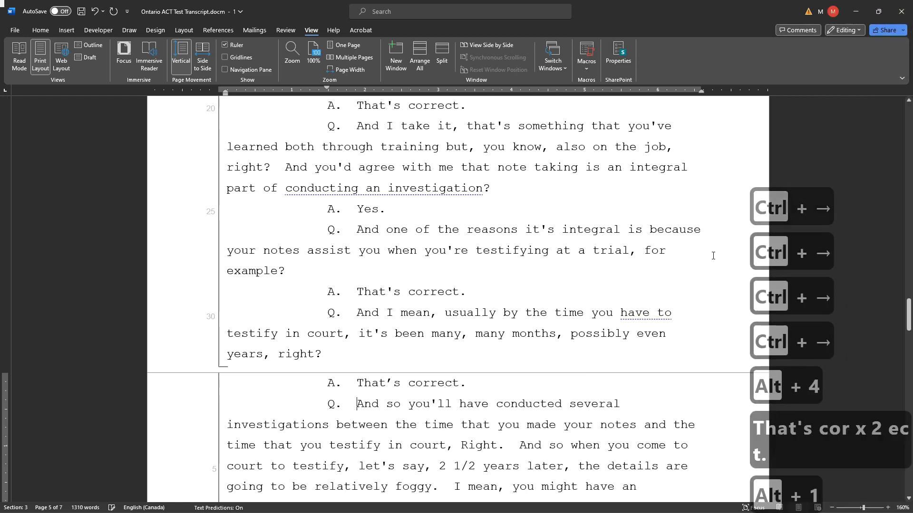
# - Lowercase "right" after "the time that you testify in court," and replace its period with a question mark
pyautogui.scroll(-3, 666, 352)
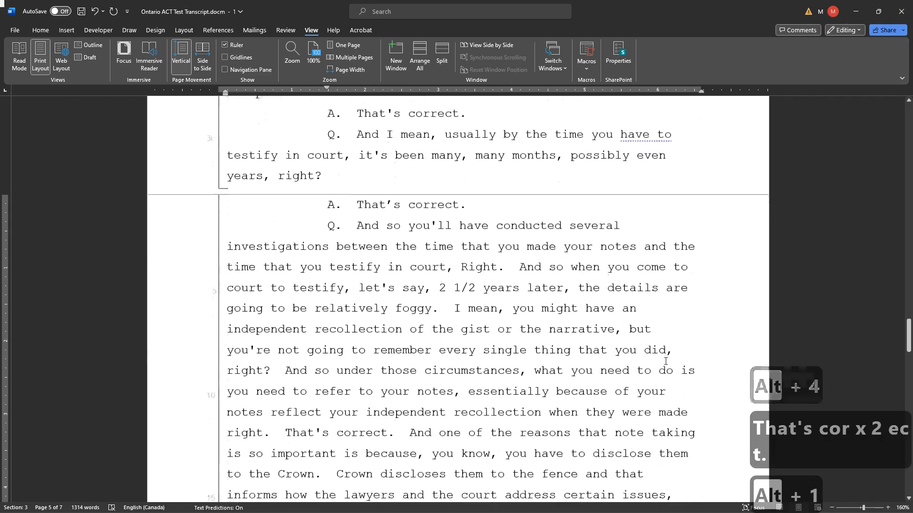
pyautogui.scroll(-1, 666, 361)
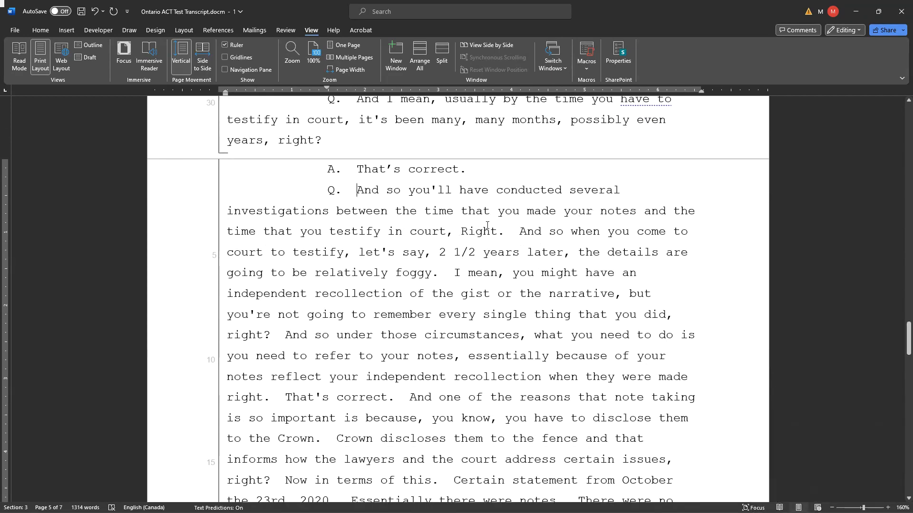
pyautogui.click(471, 230)
pyautogui.press('BackSpace')
pyautogui.write('r')
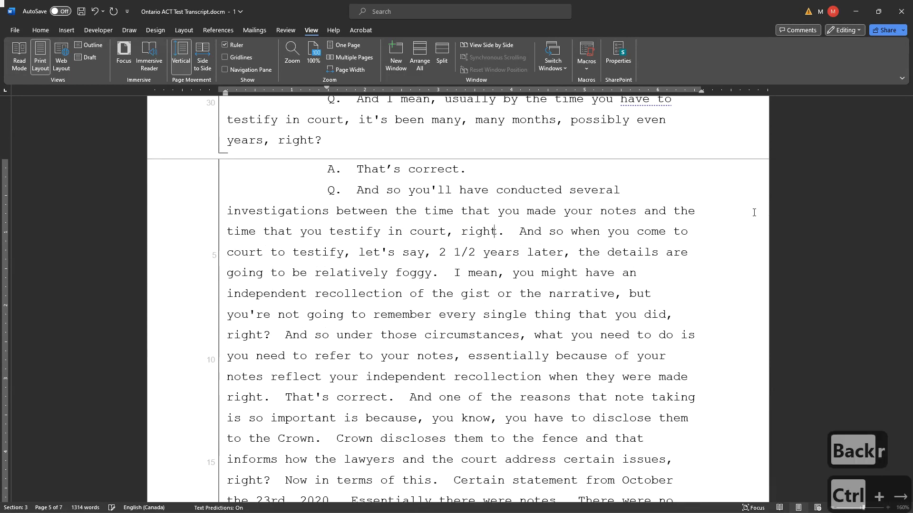
pyautogui.hotkey('ctrl', 'Right')
pyautogui.press('Right')
pyautogui.press('BackSpace')
pyautogui.write('?')
pyautogui.press('Right')
pyautogui.press('Right')
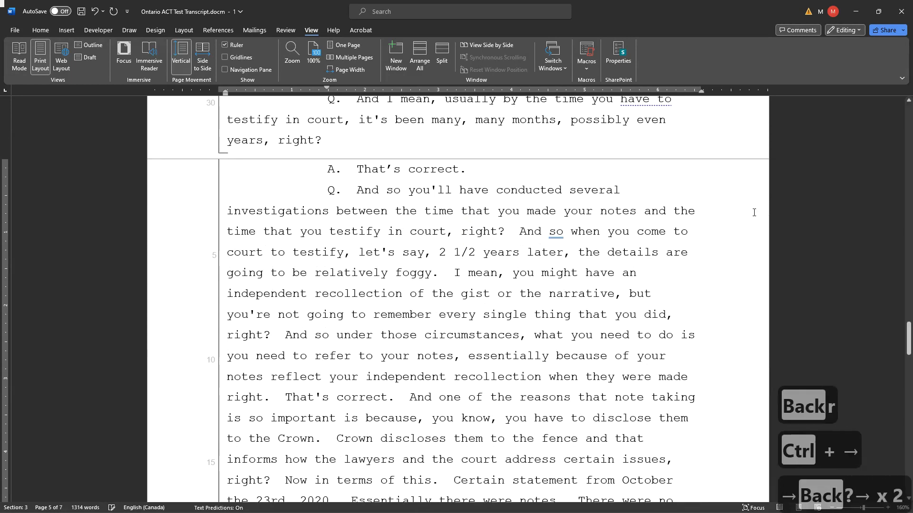
# - Add an "A." line reading "That's correct." after "you testify in court, right?"
pyautogui.hotkey('alt', '4')
pyautogui.write("That's cor")
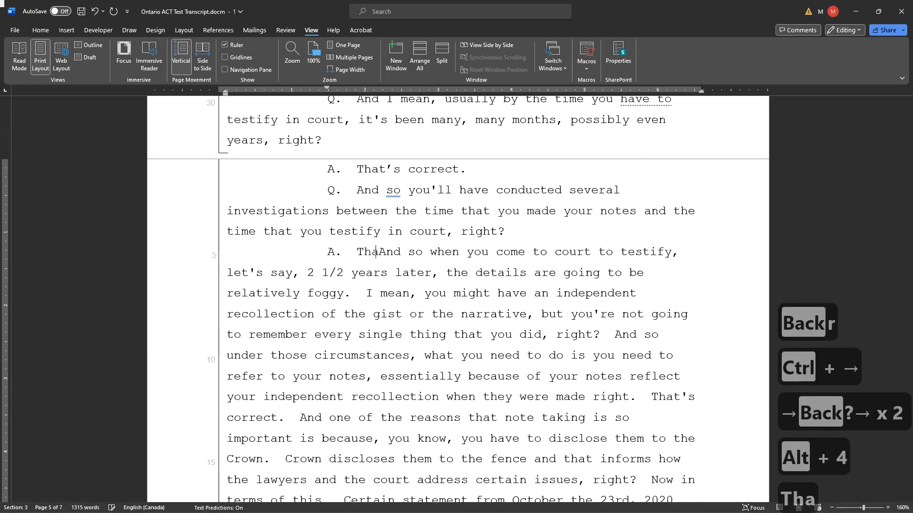
pyautogui.write('rect.')
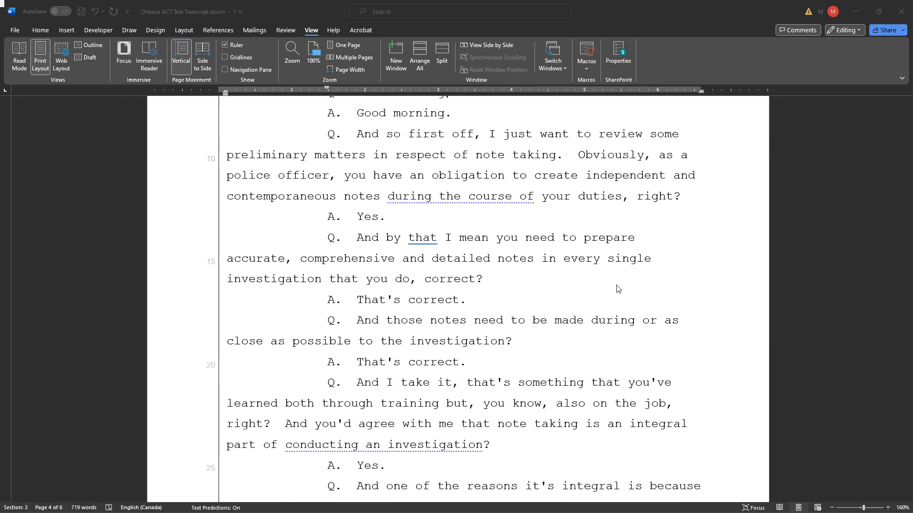
pyautogui.scroll(-8, 615, 314)
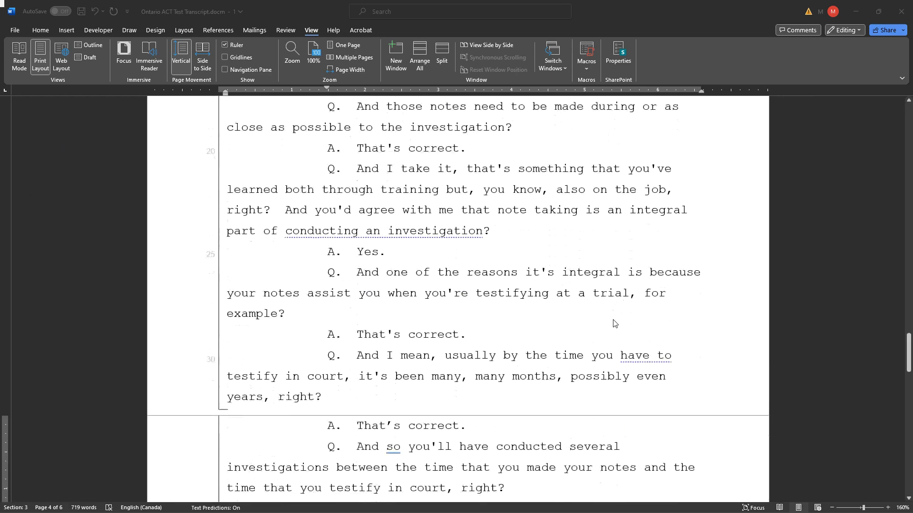
pyautogui.scroll(-4, 615, 323)
pyautogui.scroll(3, 615, 323)
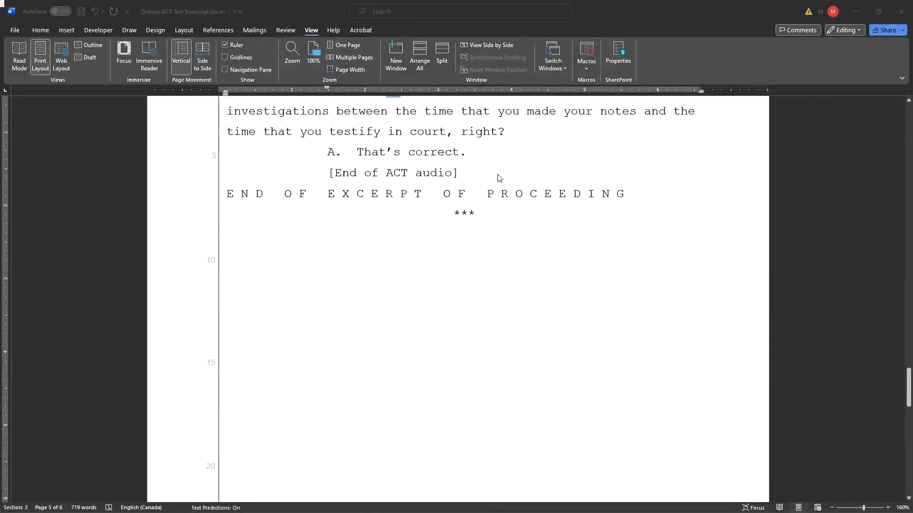
# - Remove the "[End of ACT audio]" note after the final answer, leaving a blank line above the end-of-excerpt heading
pyautogui.click(465, 173)
pyautogui.click(499, 177)
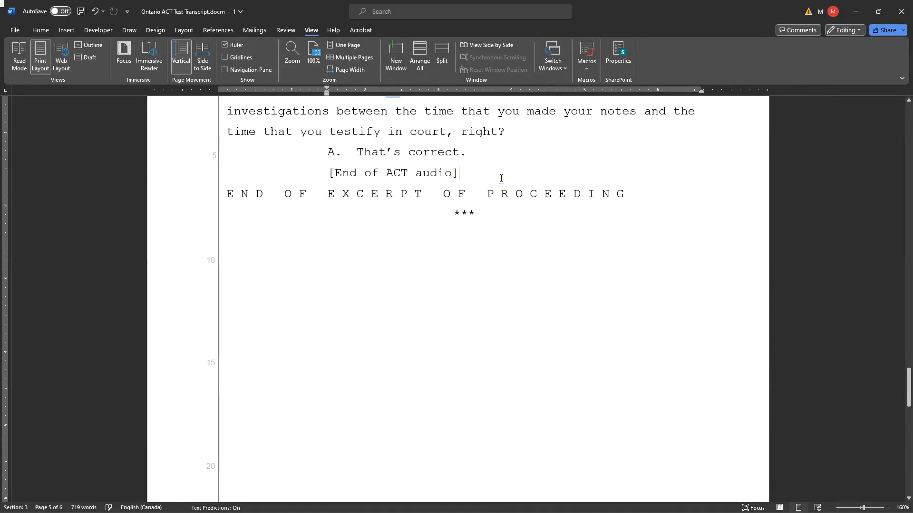
pyautogui.hotkey('shift', 'Home')
pyautogui.press('BackSpace')
pyautogui.press('BackSpace')
pyautogui.press('Return')
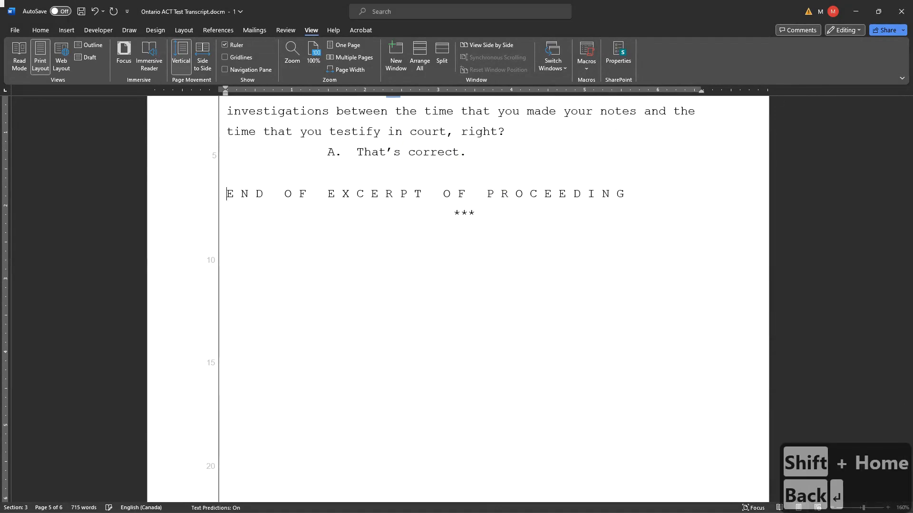
# - Delete the yellow-highlighted template instructions and keyboard shortcut list at the start of the transcript body
pyautogui.scroll(5, 341, 239)
pyautogui.hotkey('ctrl', 'Home')
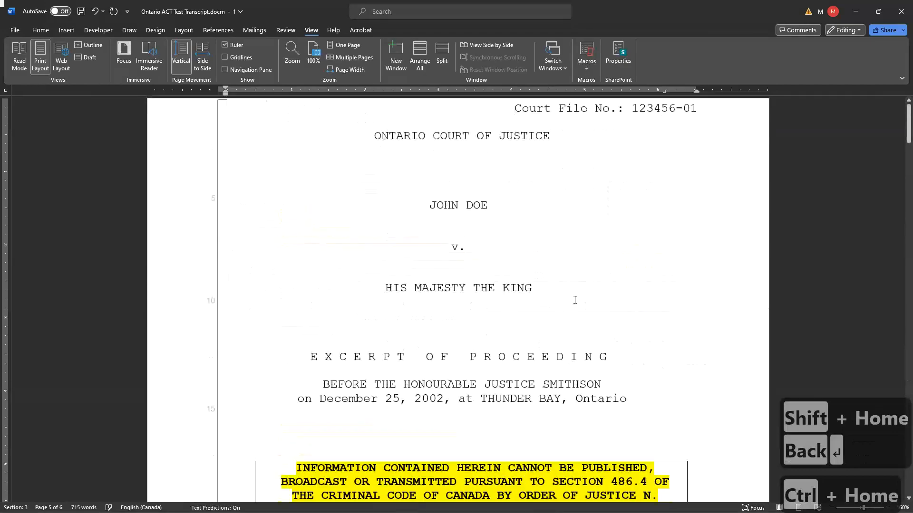
pyautogui.scroll(-3, 552, 292)
pyautogui.scroll(-20, 552, 292)
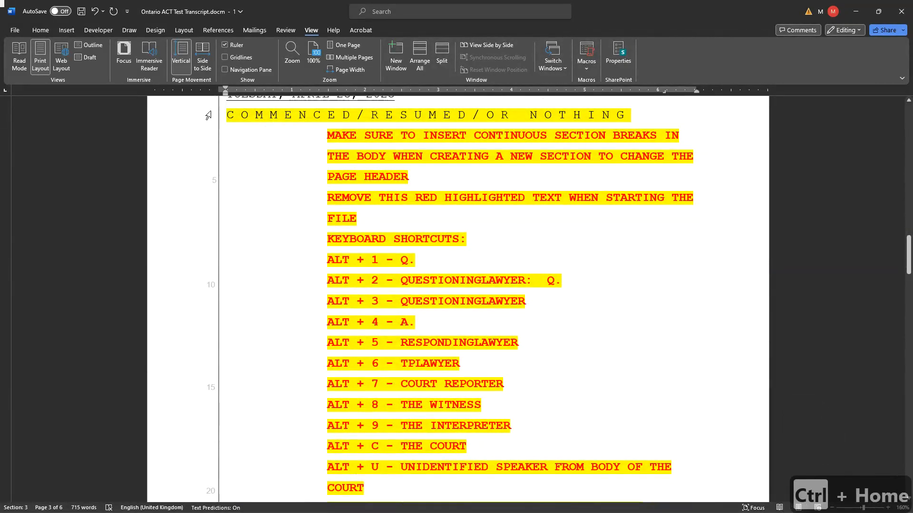
pyautogui.moveTo(230, 115); pyautogui.dragTo(657, 397)
pyautogui.scroll(-10, 640, 387)
pyautogui.press('Delete')
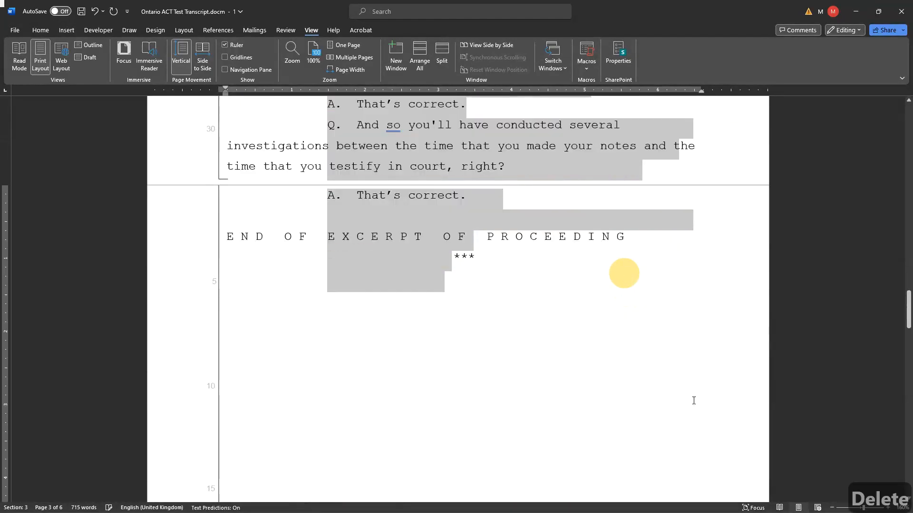
# - Review the end of the transcript and the Form 3 electronic certificate page that closes the document
pyautogui.hotkey('ctrl', 'End')
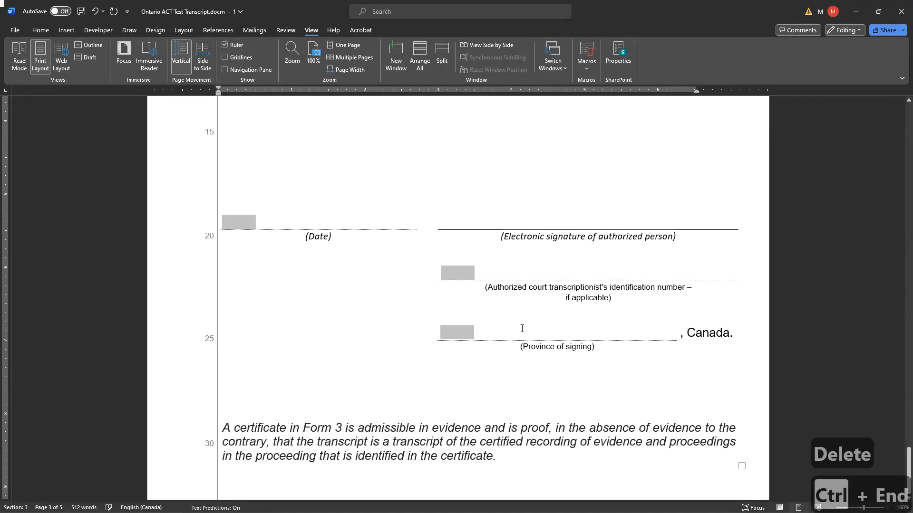
pyautogui.scroll(15, 526, 327)
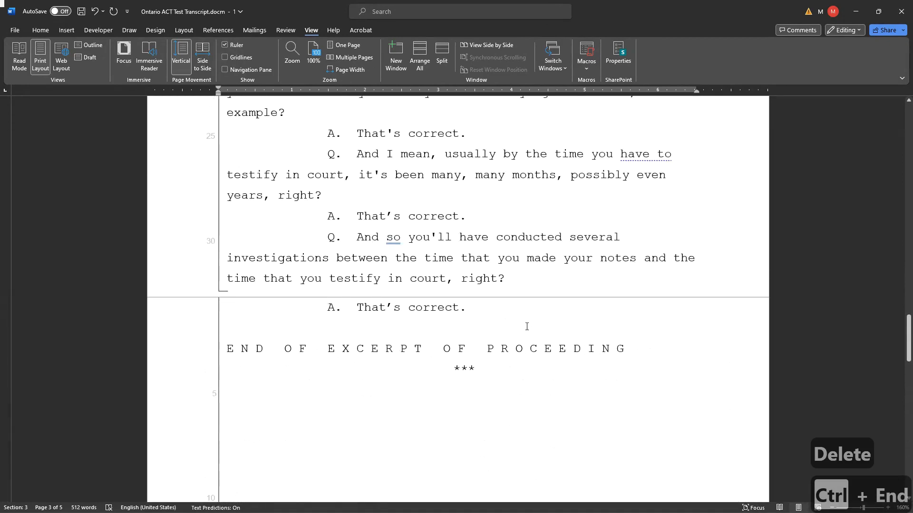
pyautogui.scroll(-15, 581, 384)
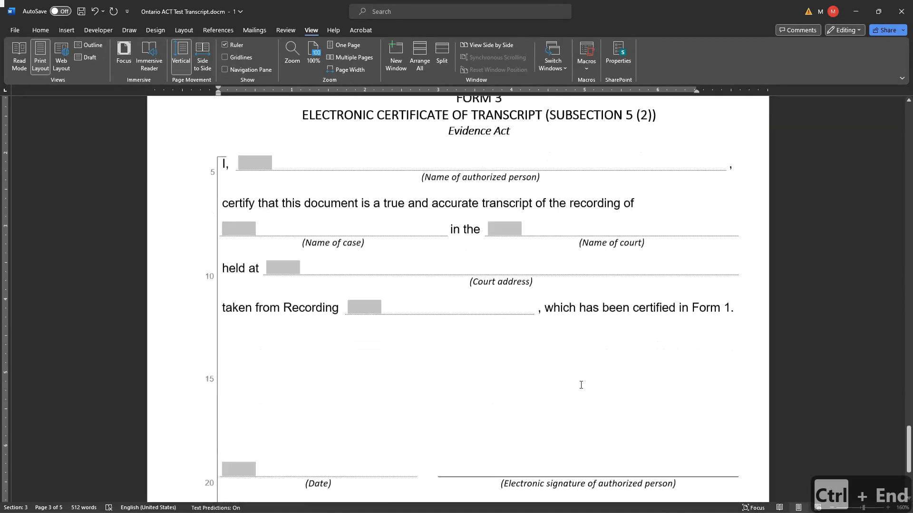
pyautogui.scroll(-5, 581, 385)
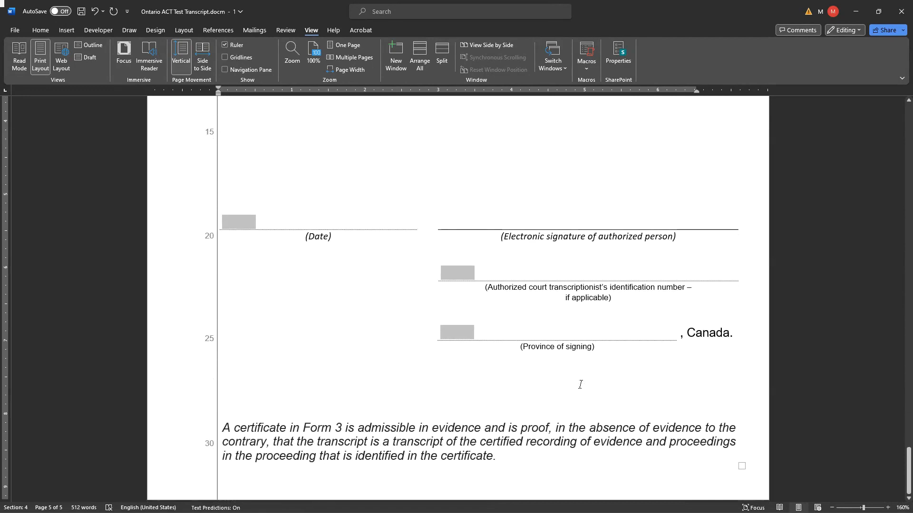